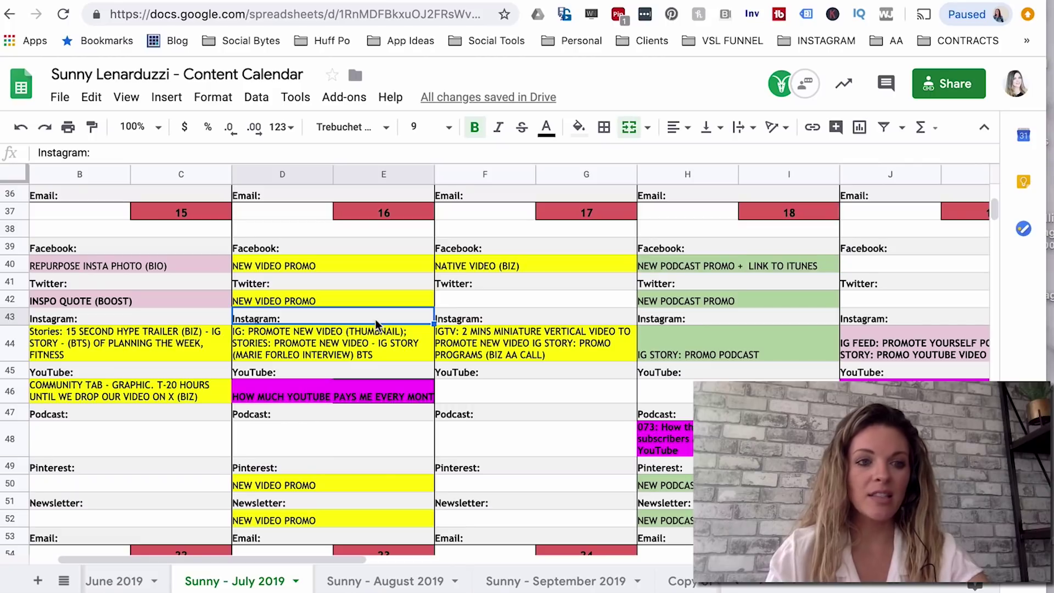
- Examine the July 16 YouTube video title and its Instagram, Twitter, Facebook, Pinterest and Newsletter promotion entries
left_click(298, 401)
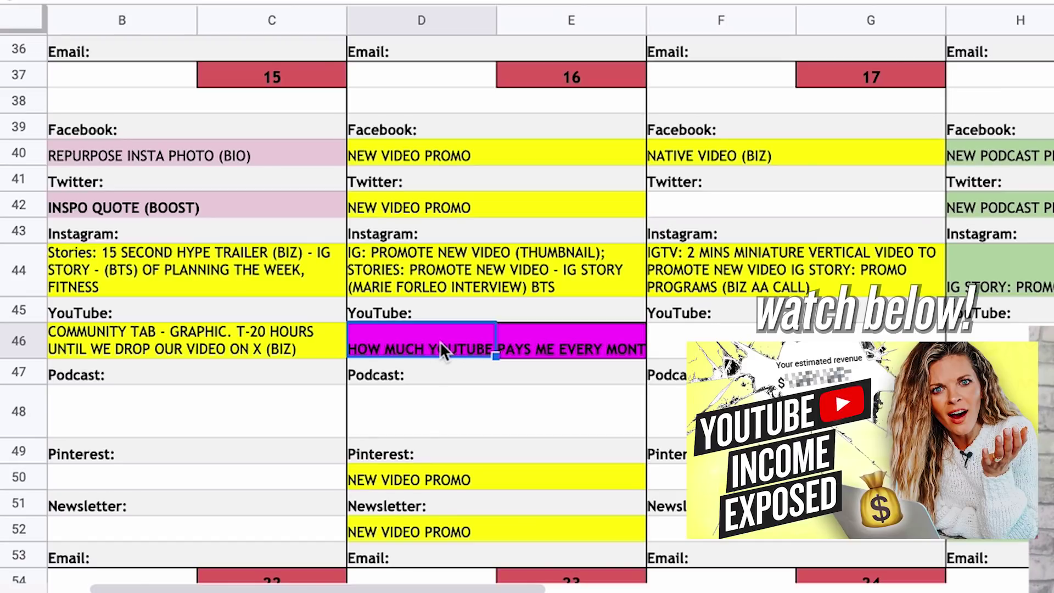
left_click(438, 283)
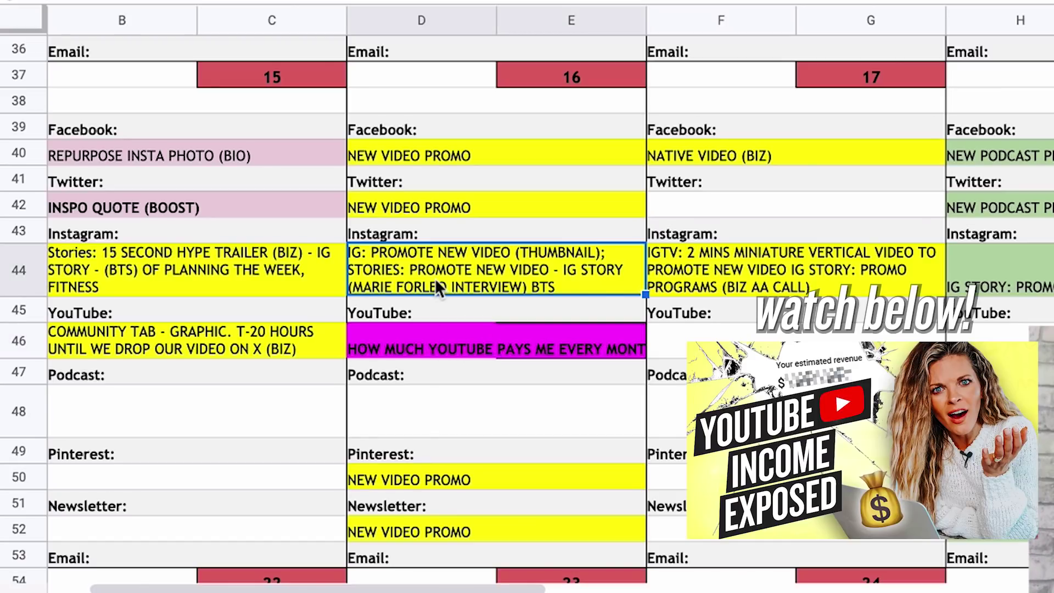
left_click(458, 201)
left_click(450, 152)
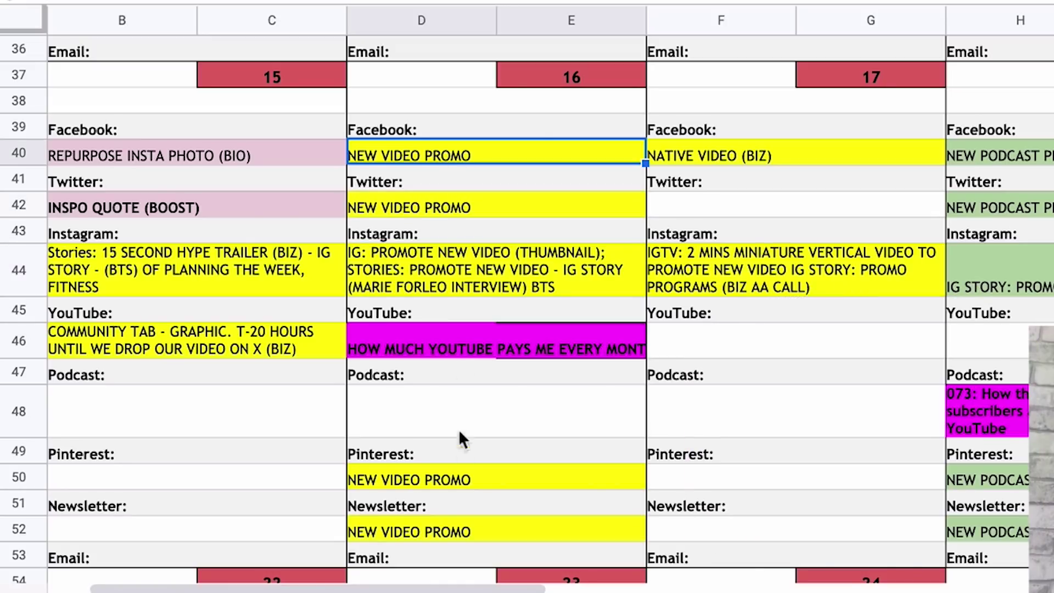
left_click(449, 476)
left_click(444, 533)
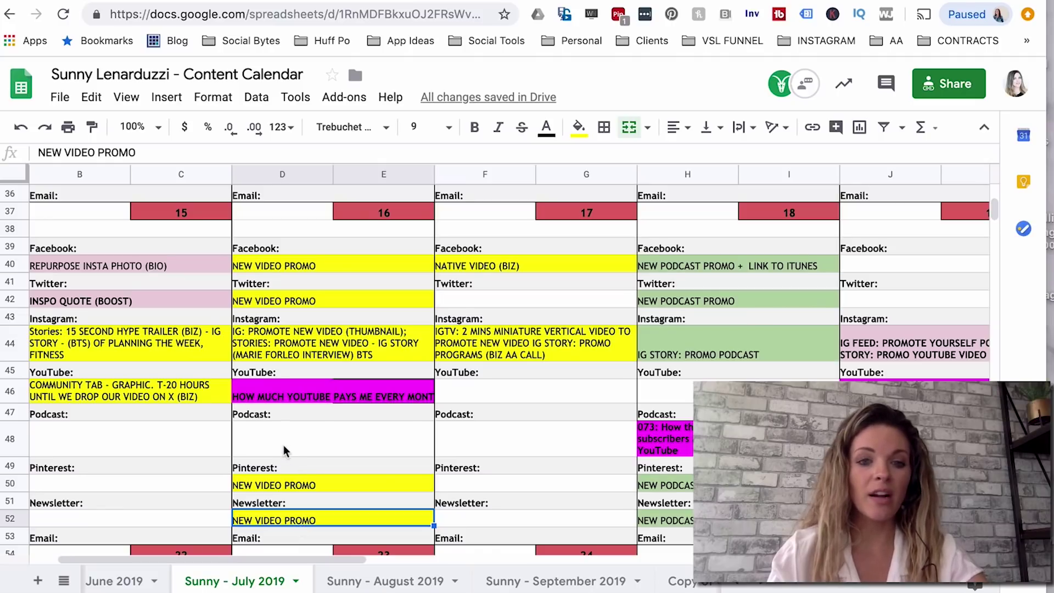
- Compare the July 16 YouTube video title with the July 15 Instagram hype trailer and YouTube community tab entries
left_click(312, 393)
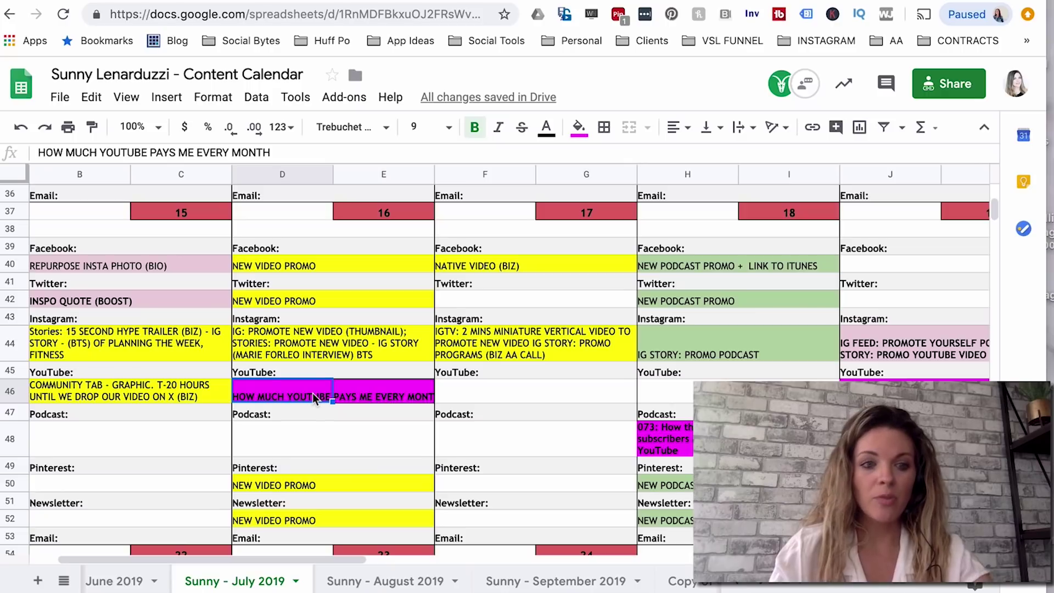
left_click(163, 344)
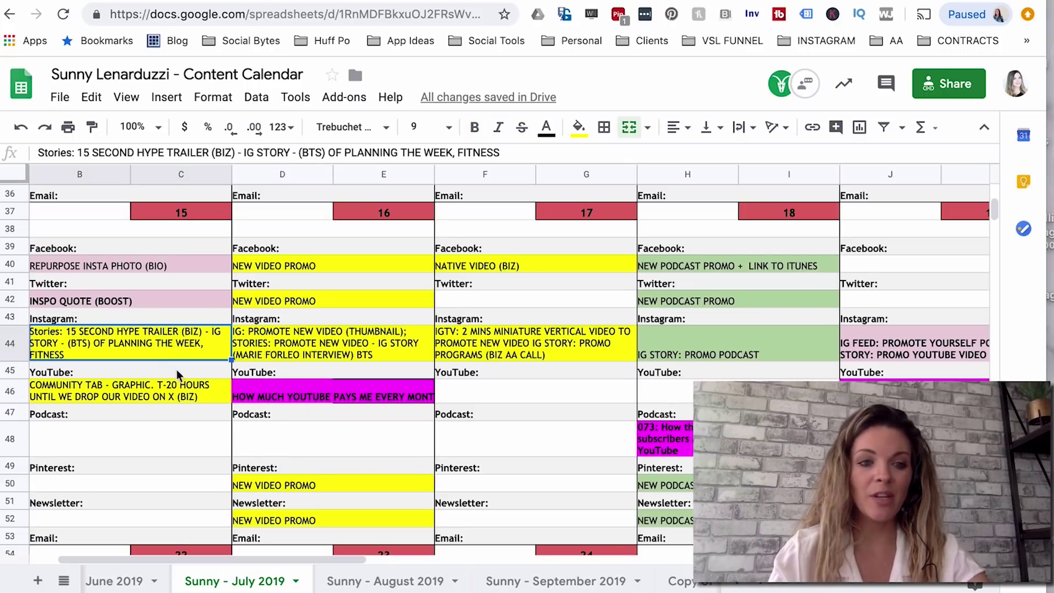
left_click(160, 394)
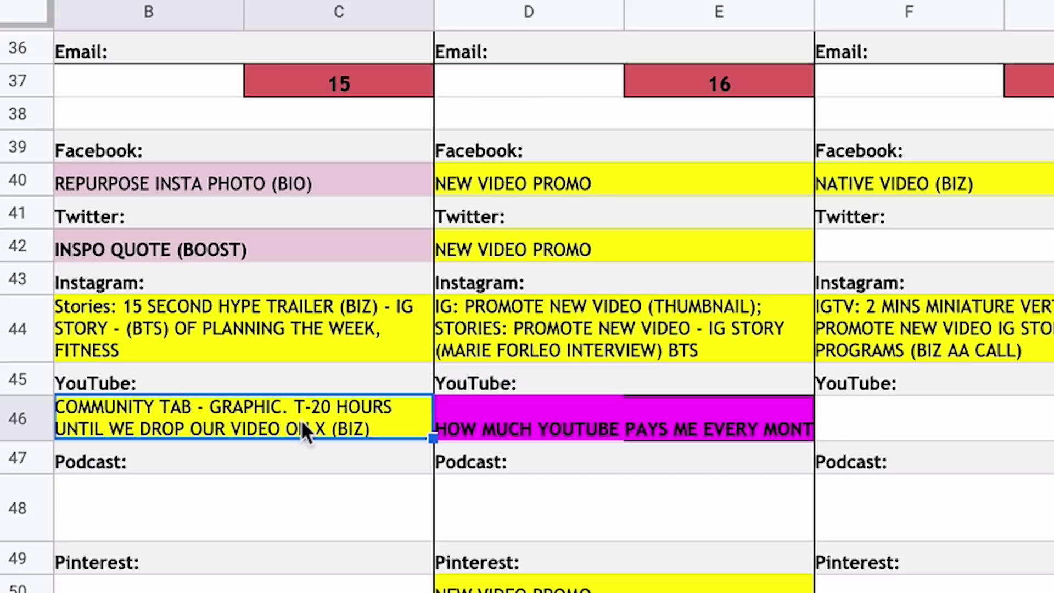
- Compare the July 17 IGTV promotion entry with the previous week's therapist YouTube video title
left_click(935, 315)
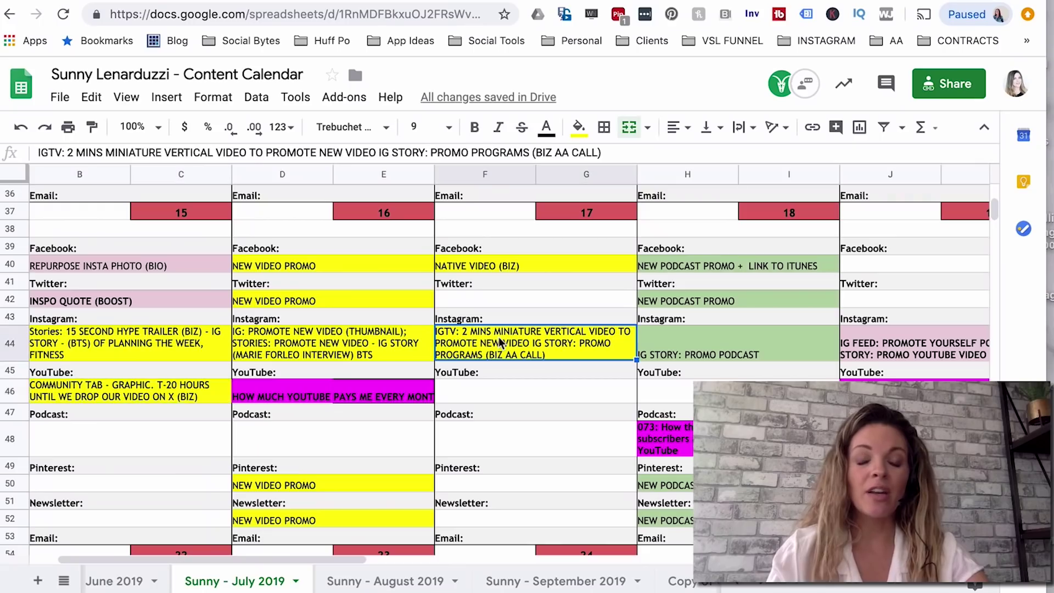
scroll(934, 317, "up", 3)
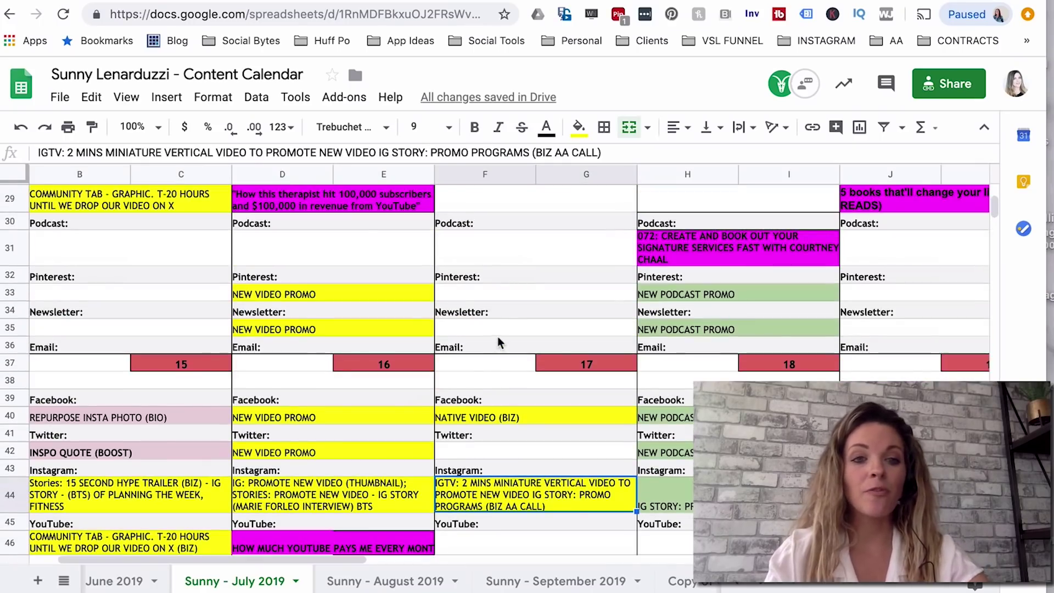
left_click(363, 222)
left_click(354, 206)
left_click(487, 496)
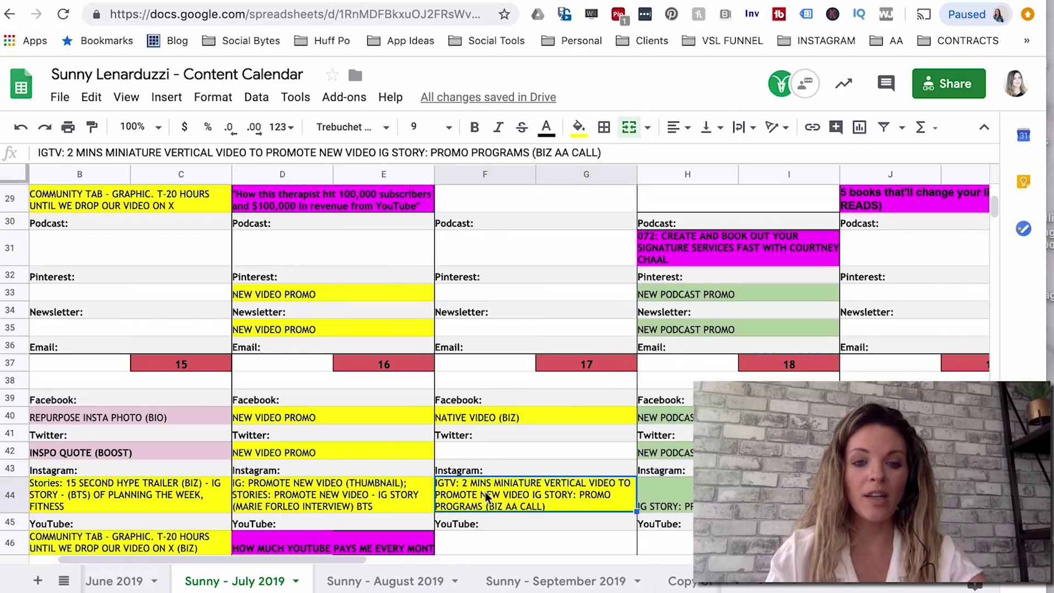
- Compare the July 16 YouTube video entry with the following week's IGTV promotion entry for July 24
scroll(486, 497, "down", 2)
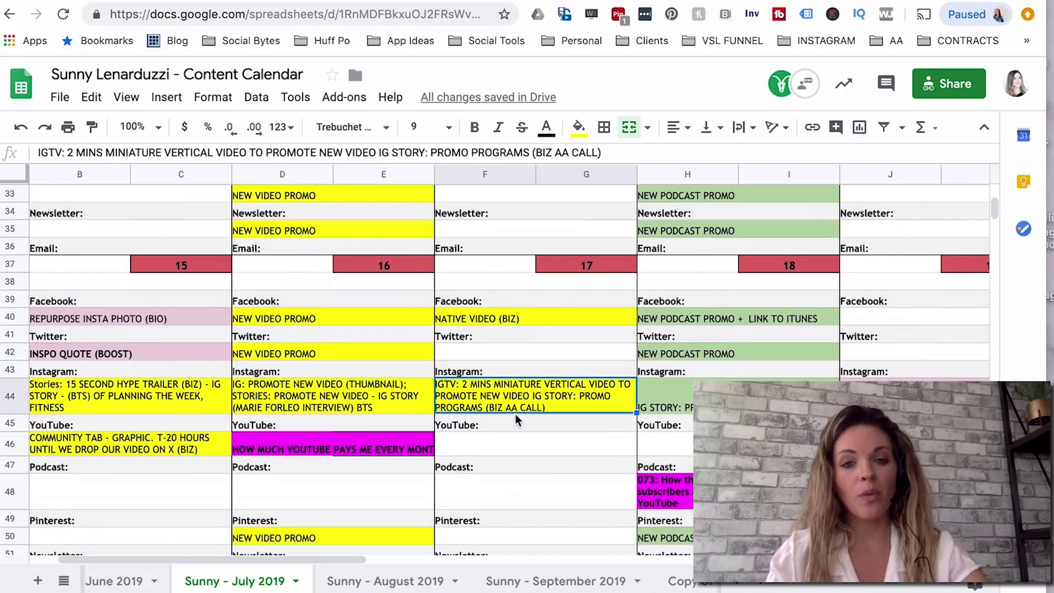
scroll(515, 413, "down", 2)
left_click(392, 411)
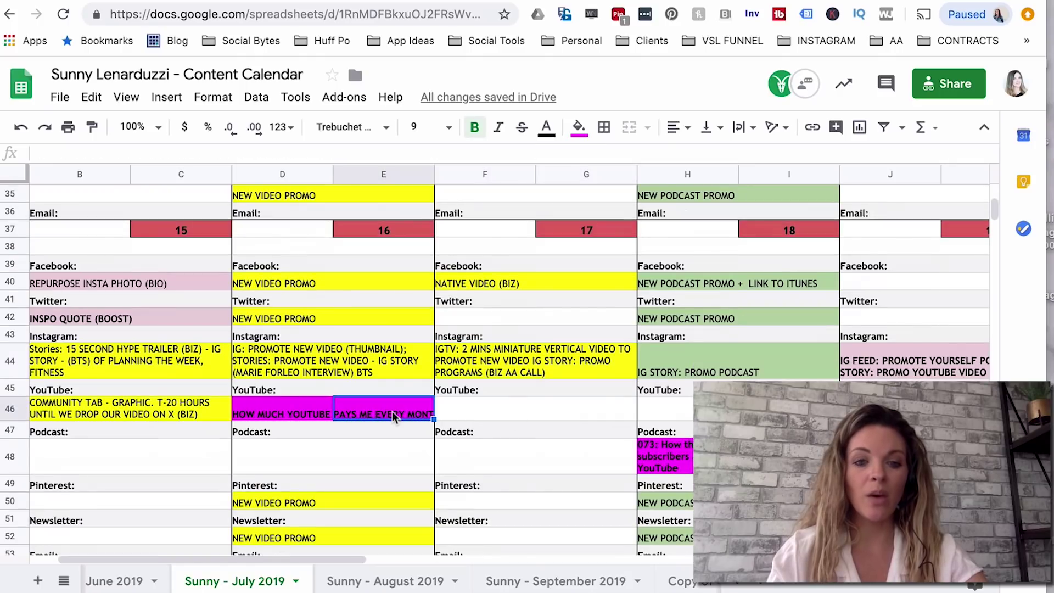
scroll(392, 411, "down", 5)
scroll(515, 501, "down", 1)
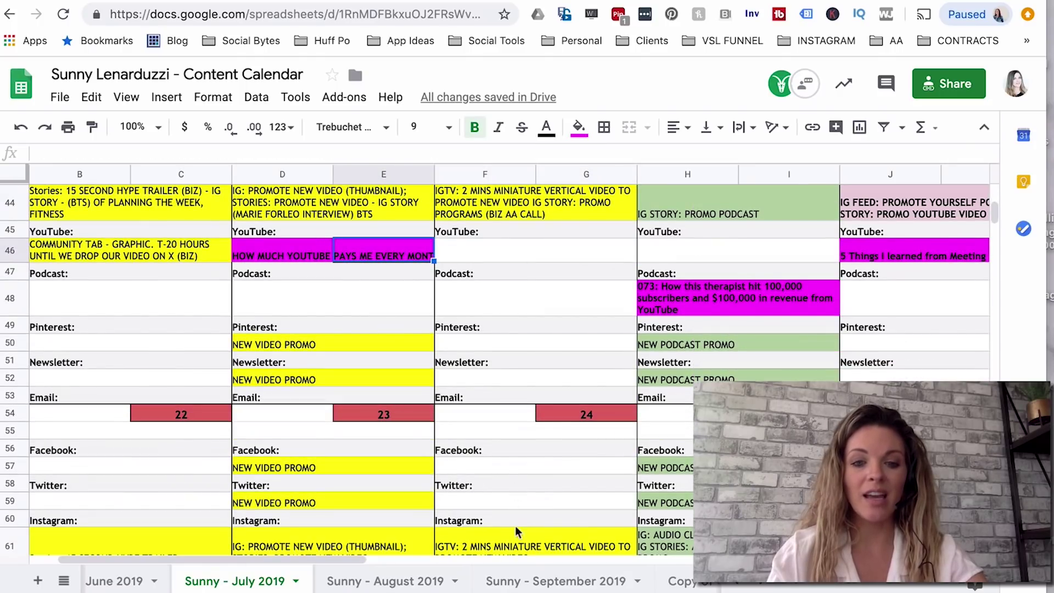
left_click(517, 533)
scroll(533, 433, "up", 3)
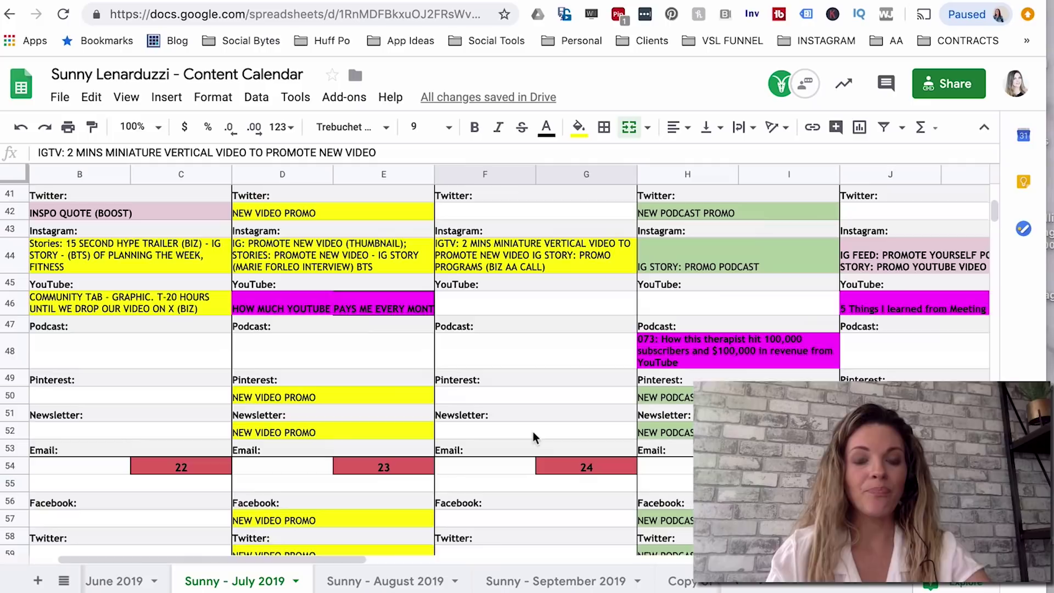
- Check the July 17 Facebook native video and IGTV entries against the previous week's therapist YouTube video
left_click(497, 282)
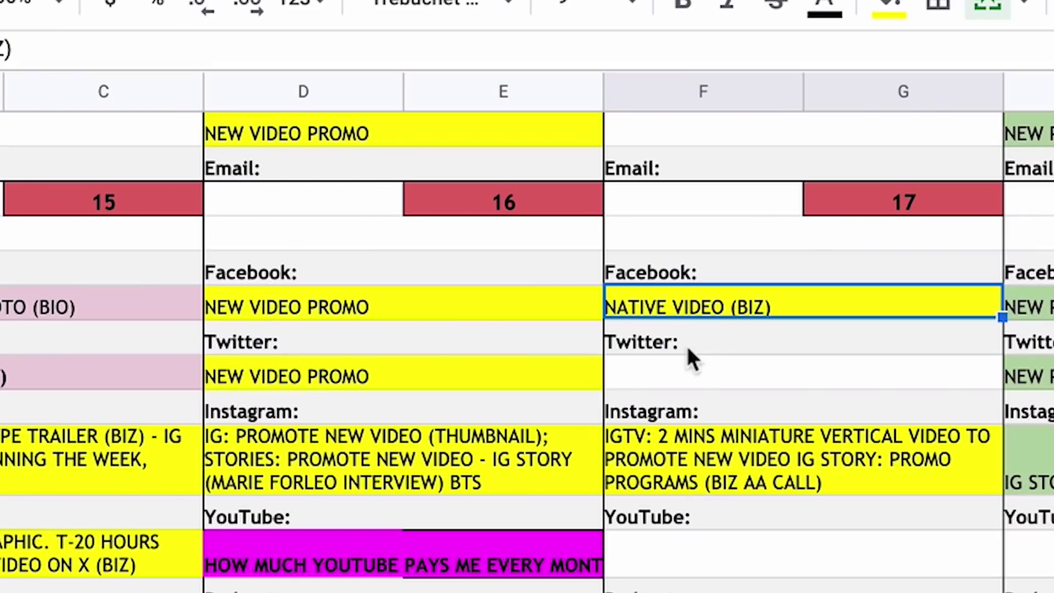
scroll(477, 303, "up", 1)
scroll(687, 346, "up", 2)
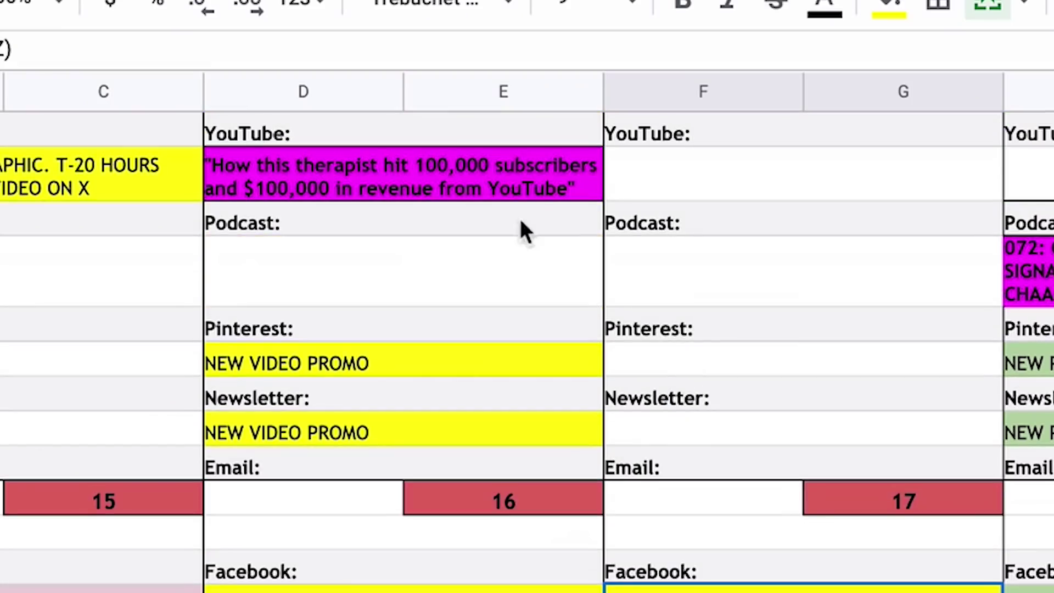
left_click(499, 176)
left_click(802, 590)
scroll(527, 353, "down", 3)
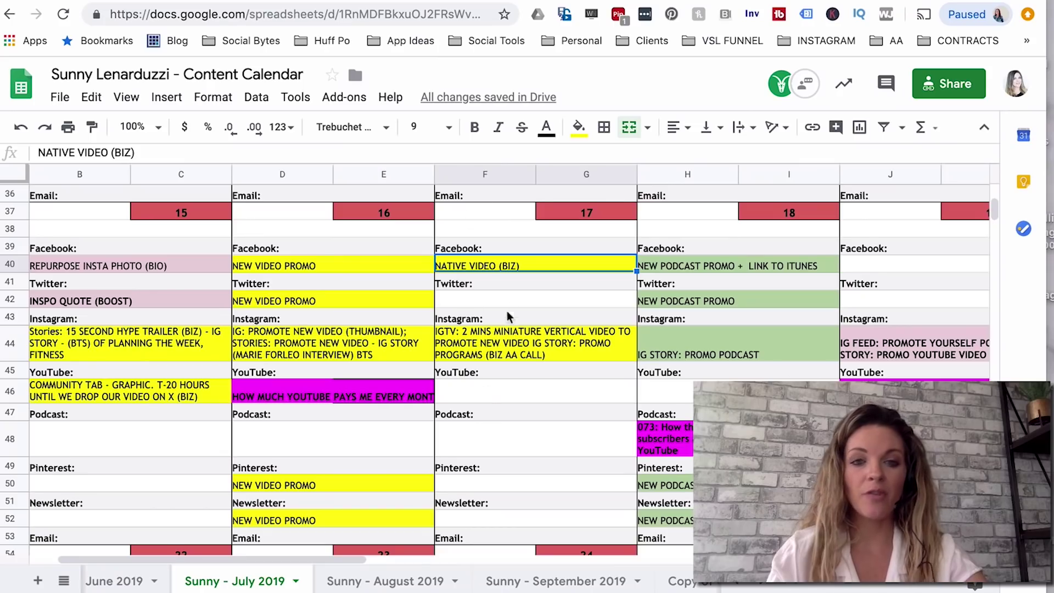
left_click(499, 352)
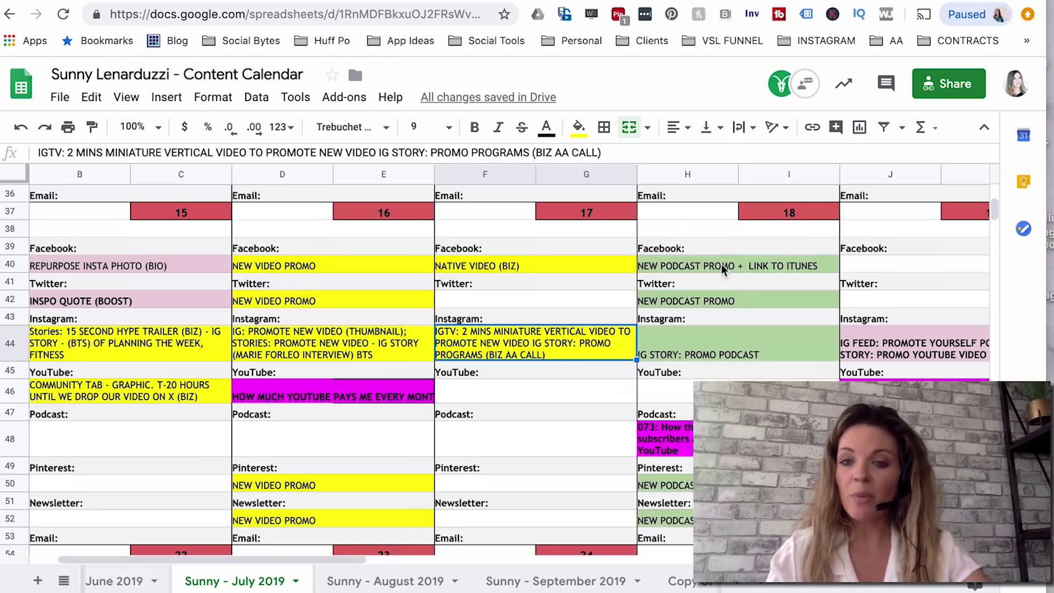
- Compare the previous week's therapist YouTube video title with the July 18 entry for podcast episode 073
scroll(767, 301, "up", 4)
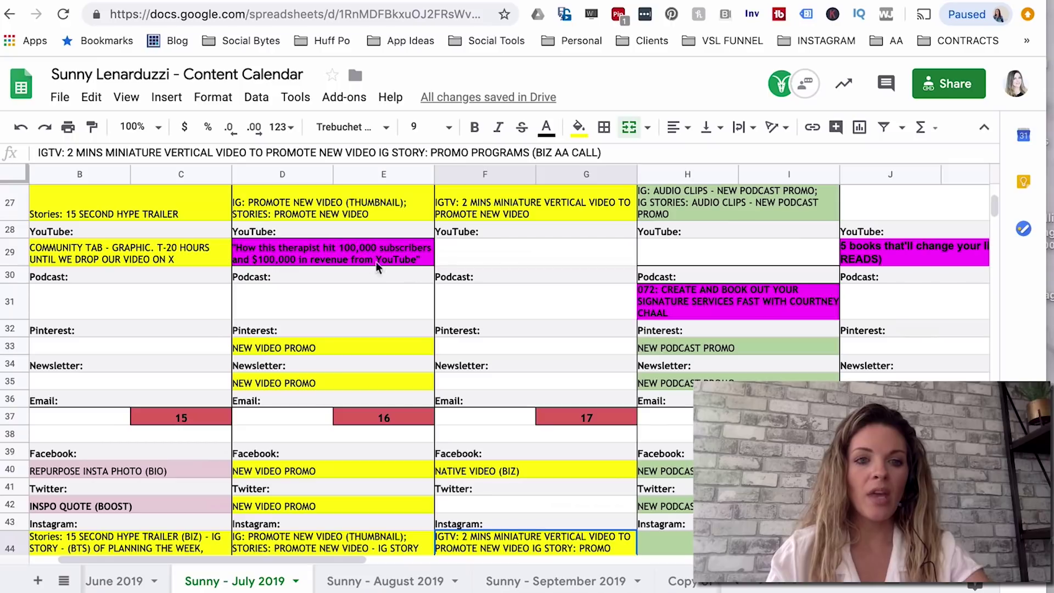
left_click(365, 264)
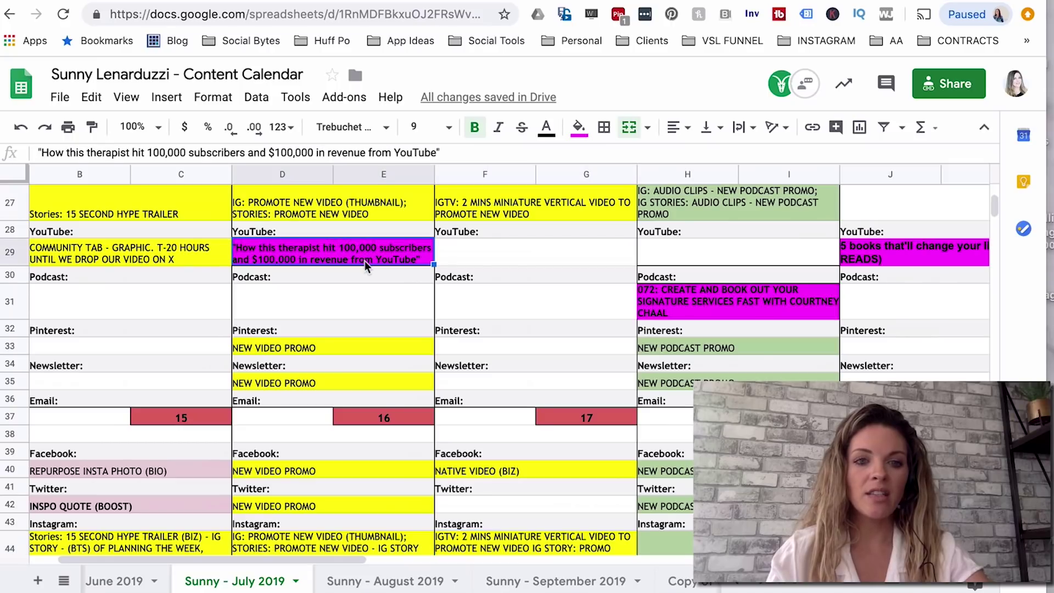
scroll(364, 261, "down", 3)
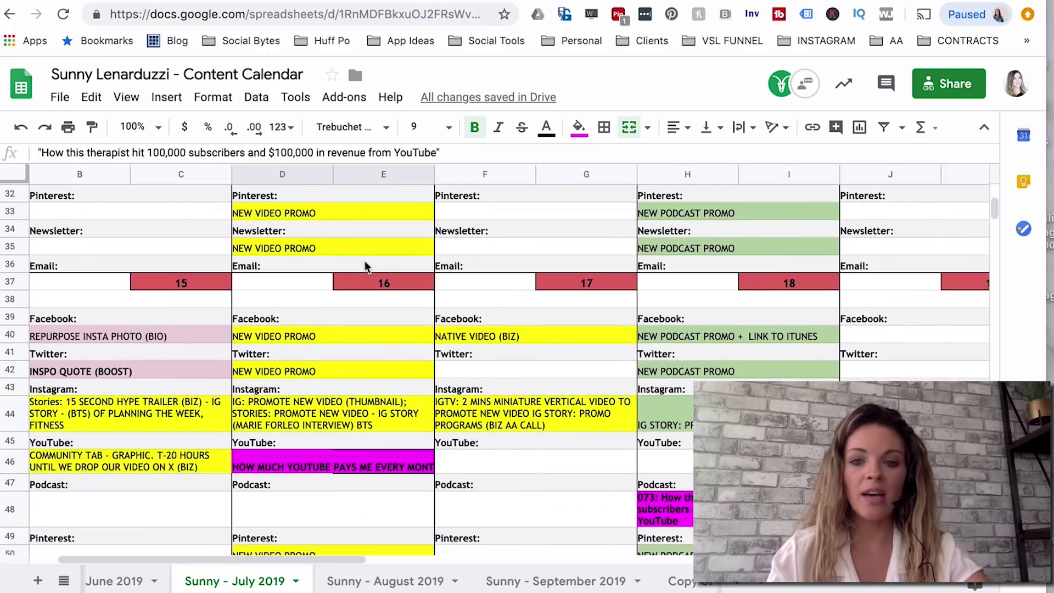
scroll(651, 360, "down", 1)
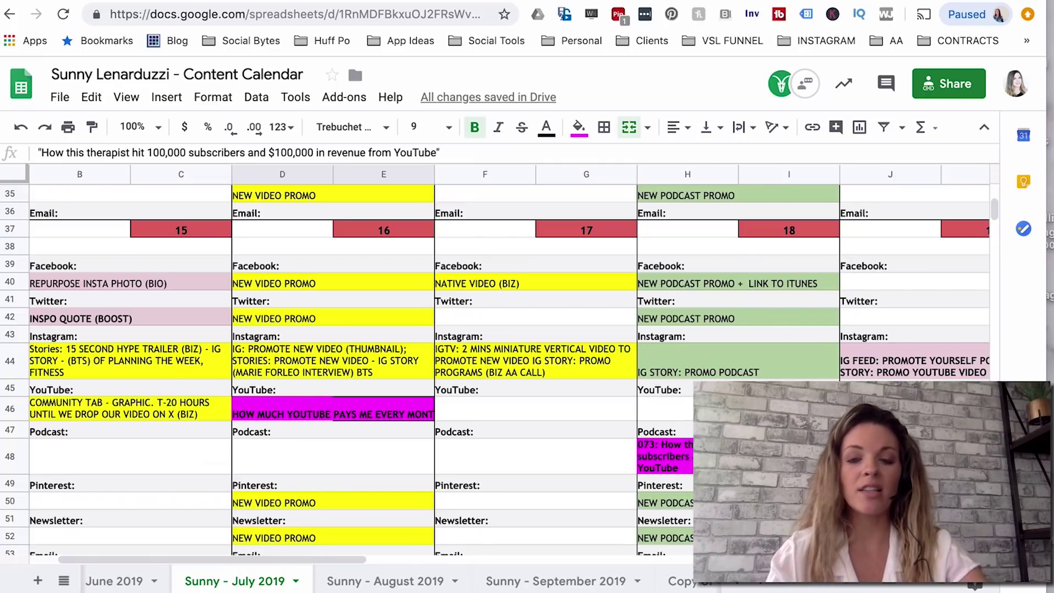
left_click(665, 456)
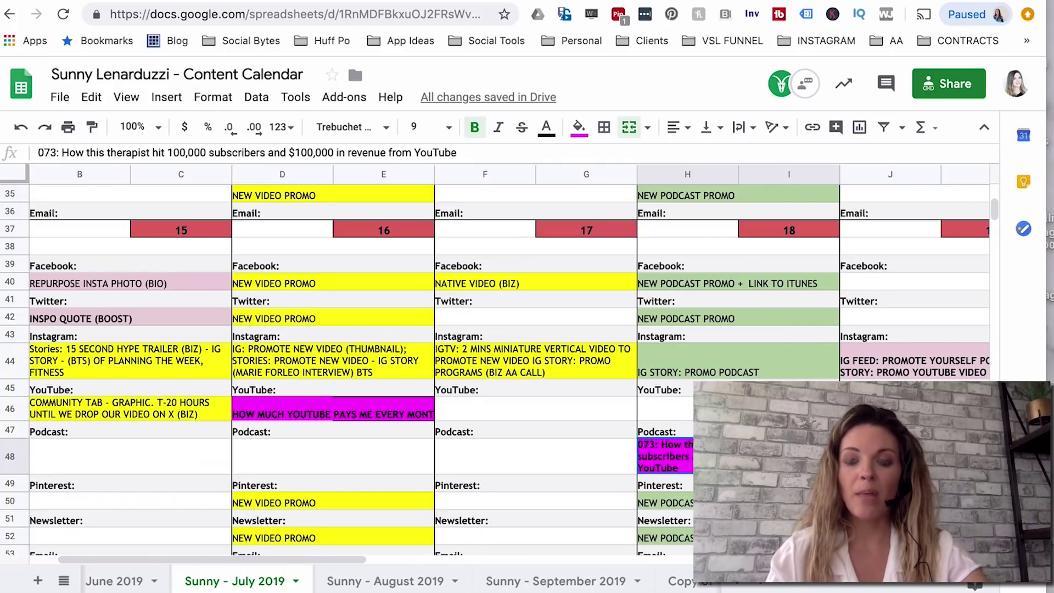
scroll(495, 371, "down", 1)
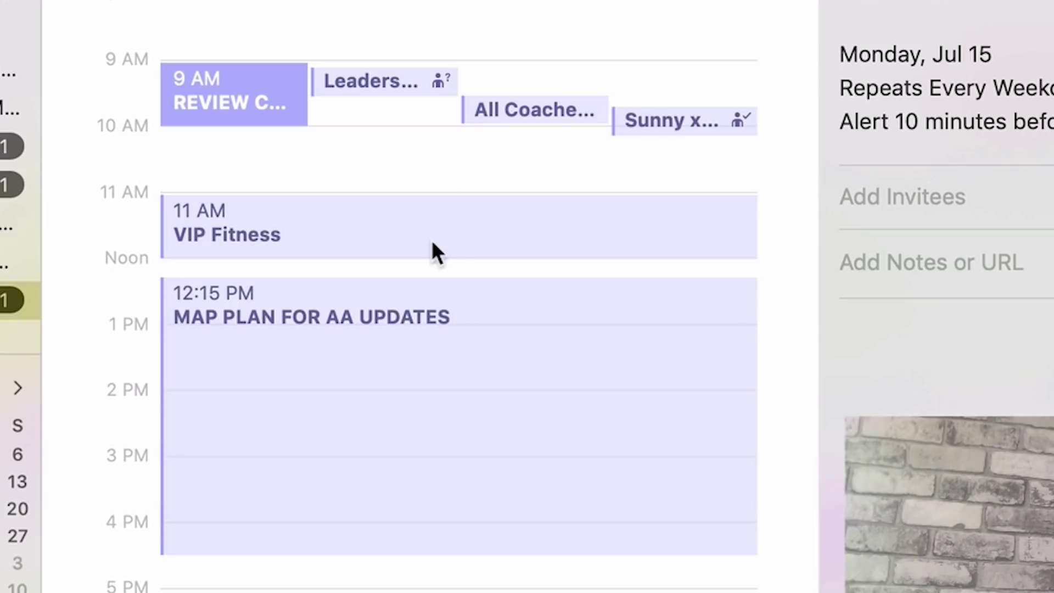
- Check the July 15 VIP Fitness event in Calendar against that day's Facebook, Twitter and Instagram entries, including the planned behind-the-scenes story text
left_click(303, 225)
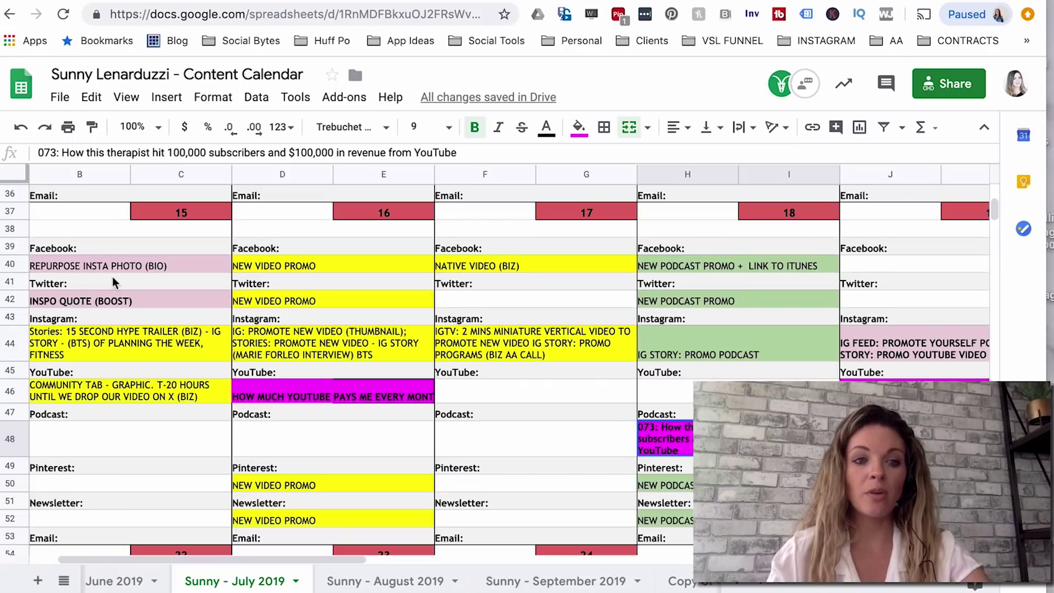
left_click(113, 272)
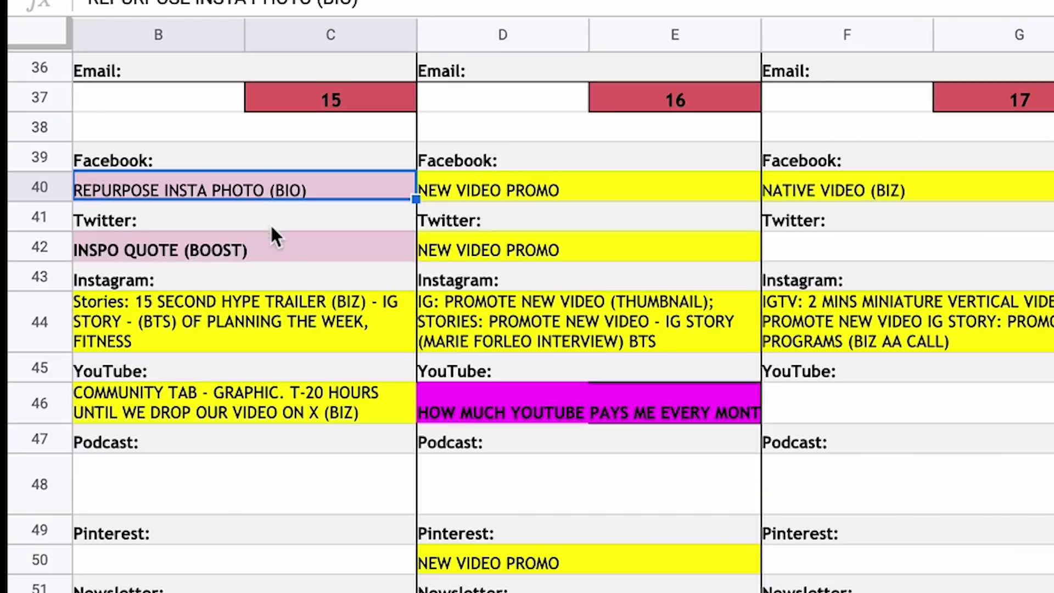
left_click(148, 301)
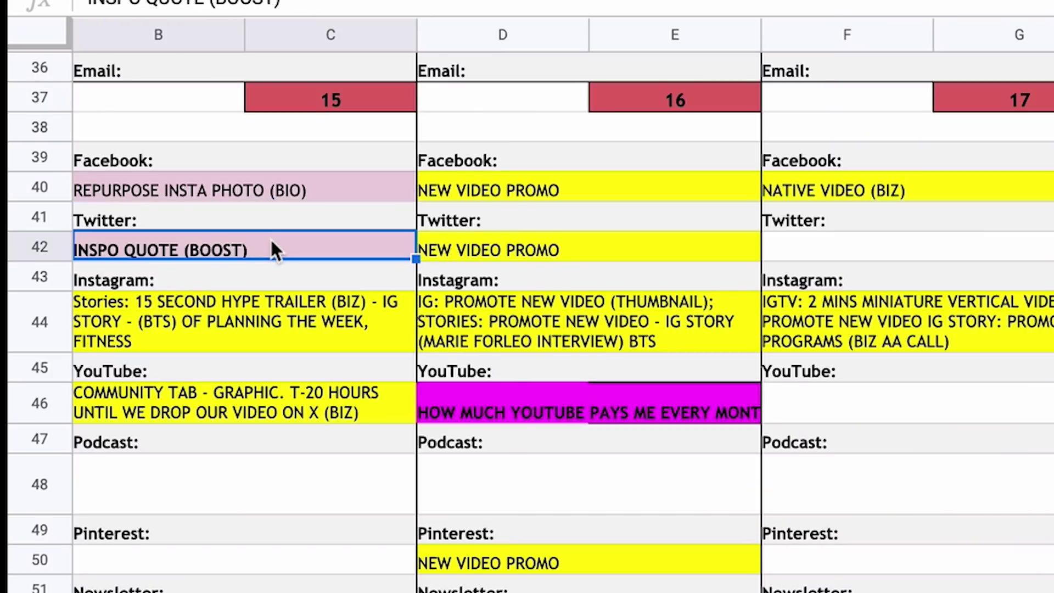
left_click(253, 311)
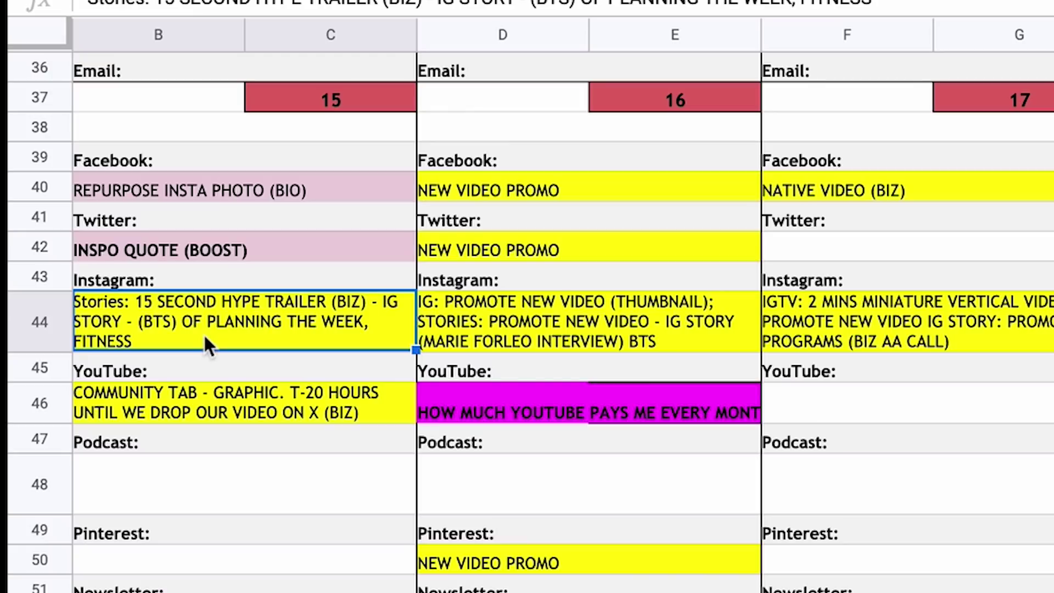
double_click(313, 309)
left_click_drag(479, 305, 787, 316)
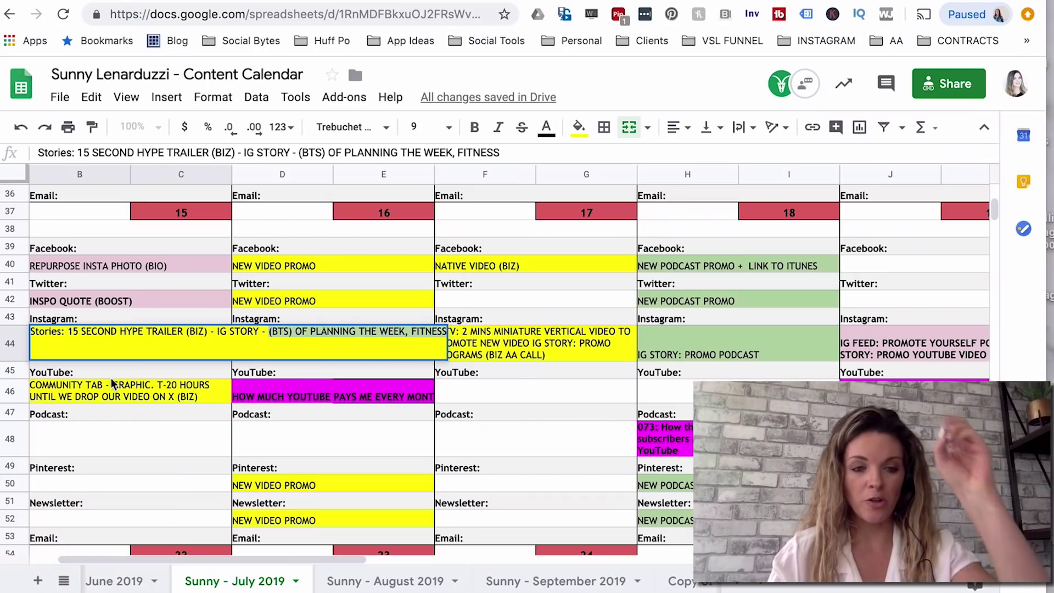
left_click(163, 369)
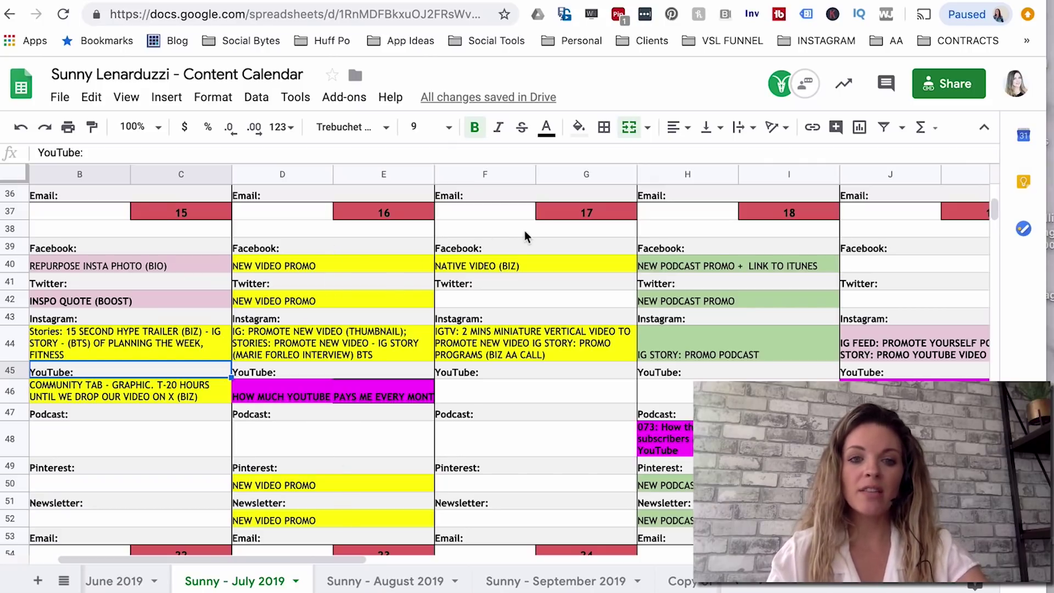
- Check the July 16 Instagram entry's Marie Forleo interview story text against the interview event in Calendar, leaving the cell unedited
left_click(382, 341)
key("Return")
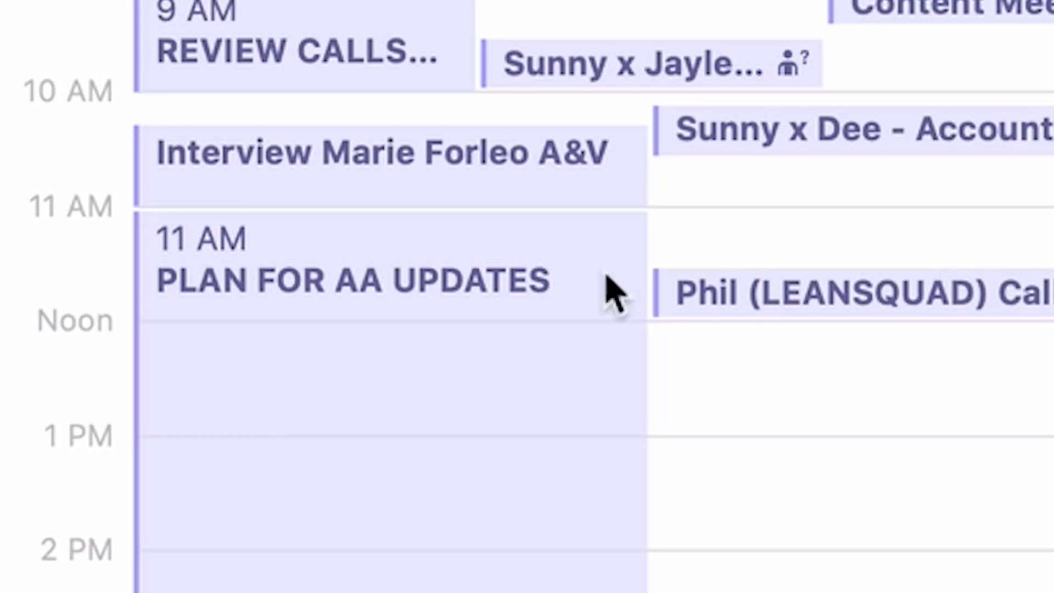
left_click(455, 200)
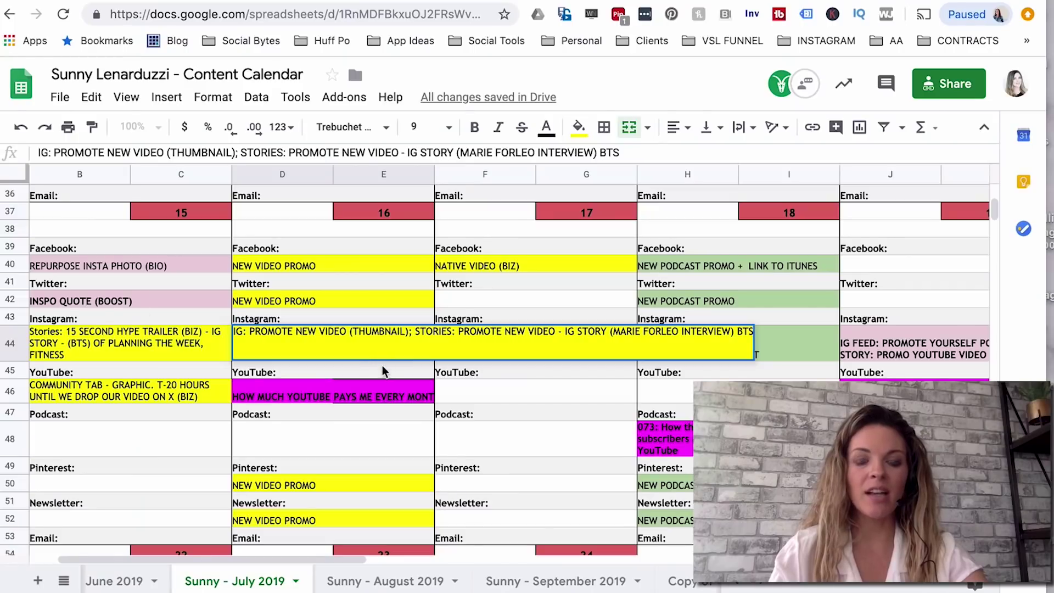
double_click(376, 341)
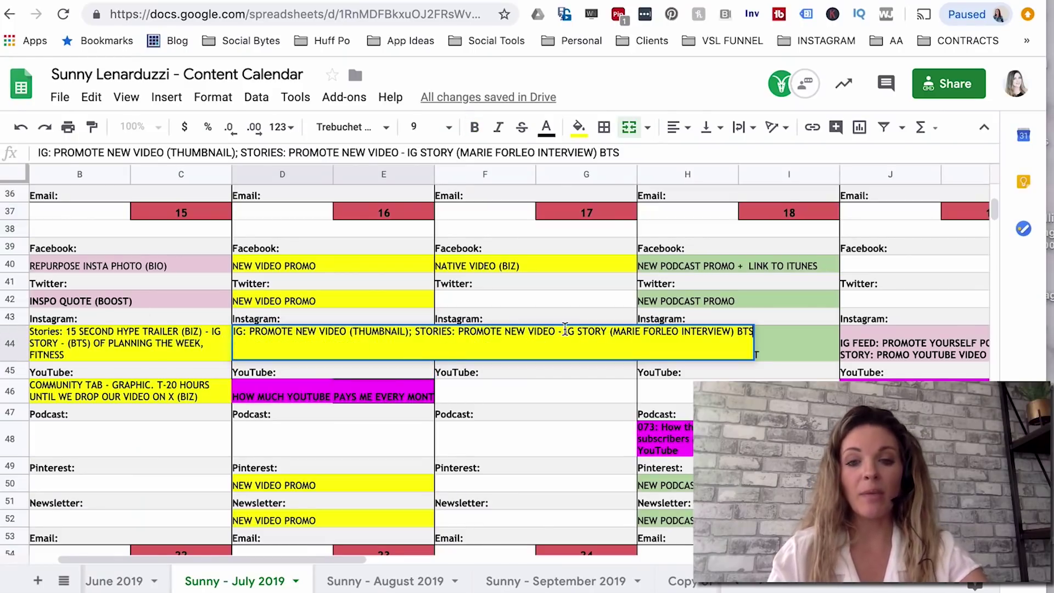
left_click_drag(565, 332, 763, 341)
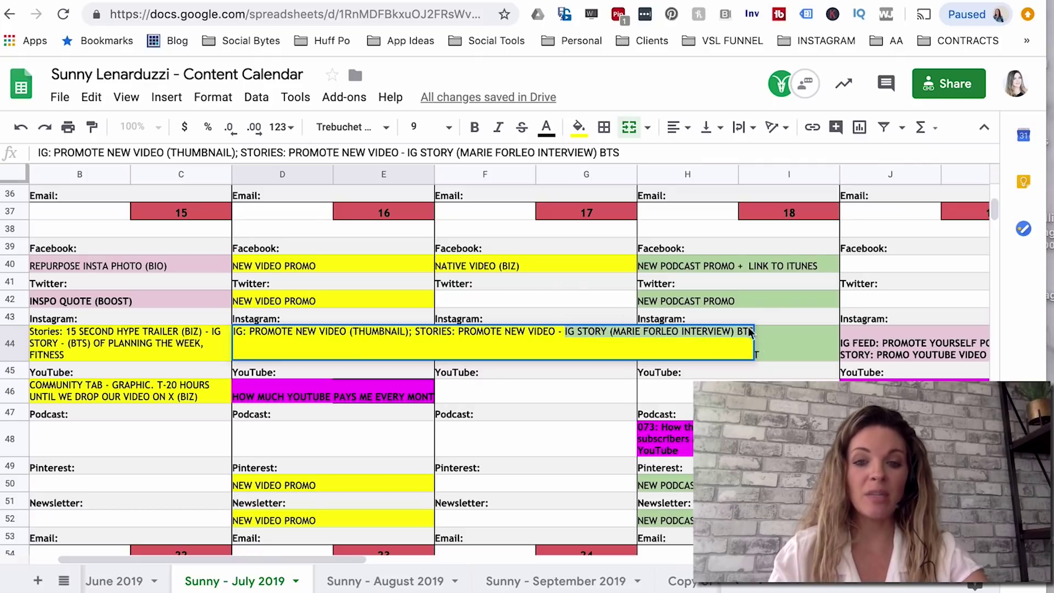
left_click(574, 295)
left_click(396, 344)
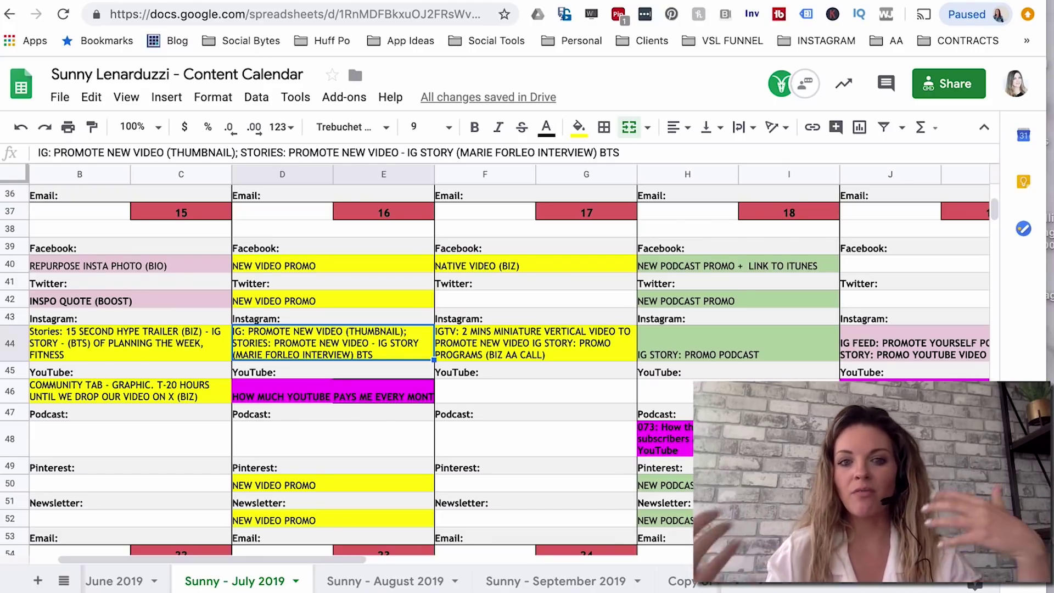
- Compare the July 16 YouTube entry "HOW MUCH YOUTUBE PAYS ME EVERY MONTH" with the July 17 Facebook native video entry
left_click(301, 392)
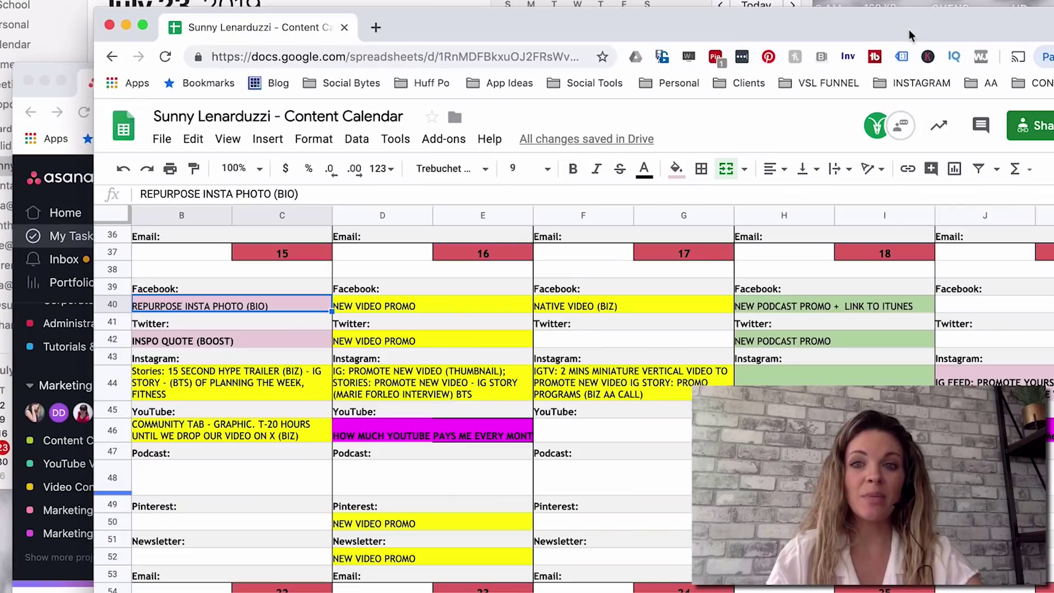
left_click_drag(902, 26, 841, 0)
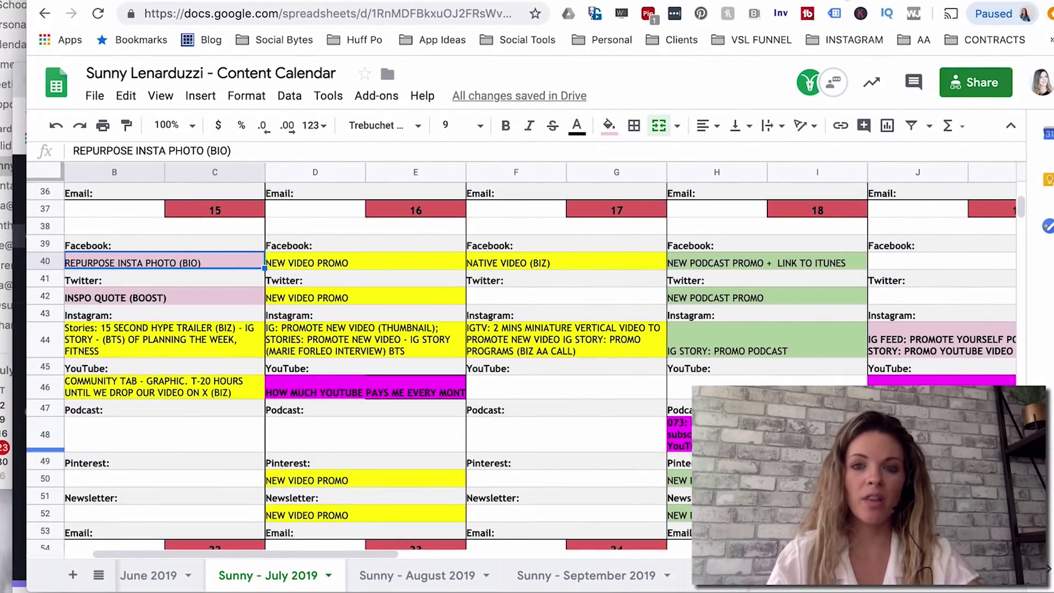
left_click(330, 393)
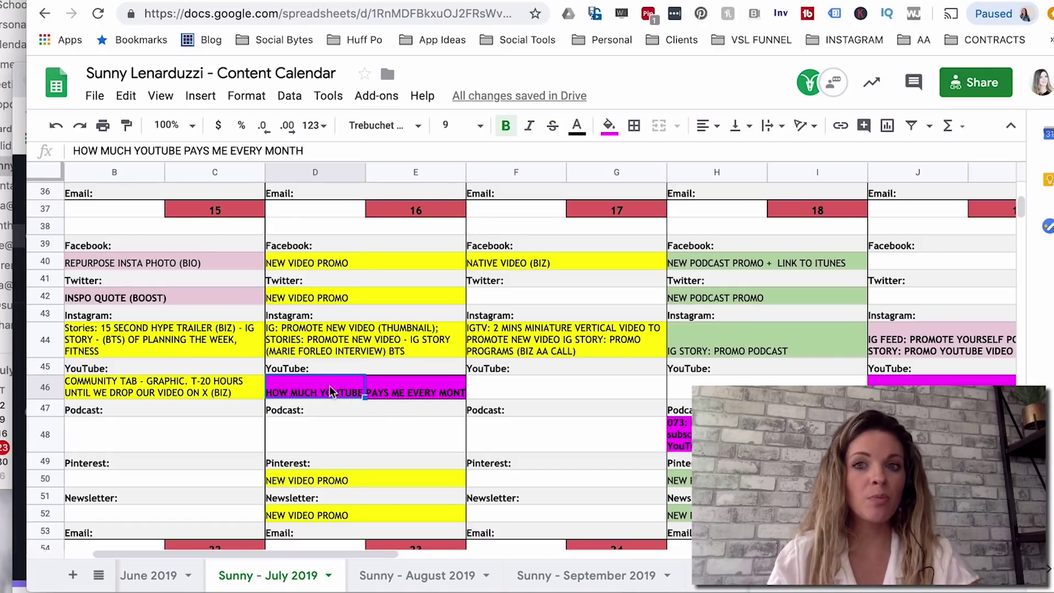
left_click(549, 252)
left_click(549, 262)
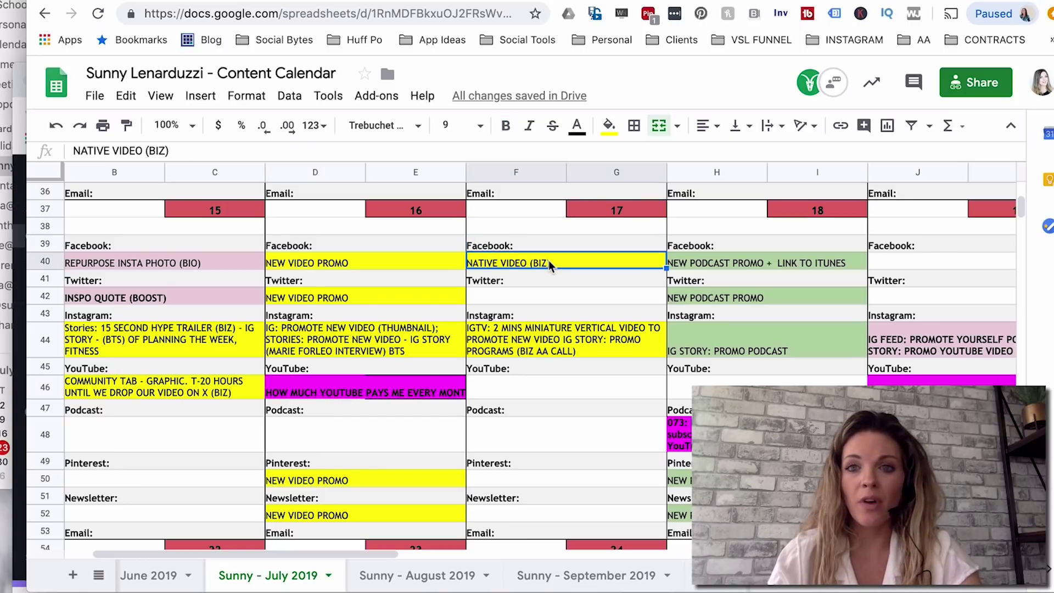
left_click(348, 387)
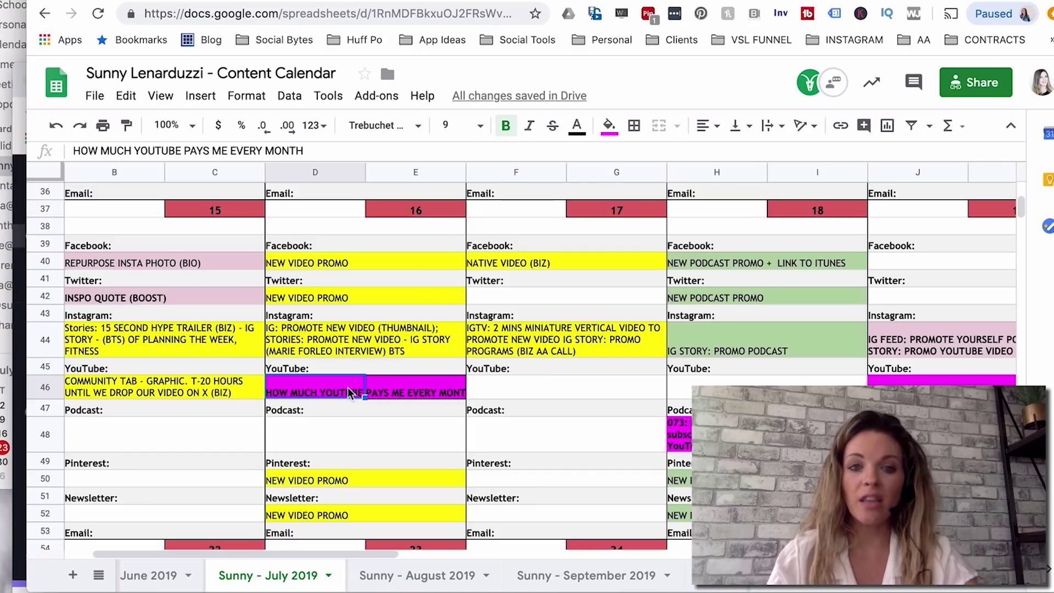
left_click(565, 263)
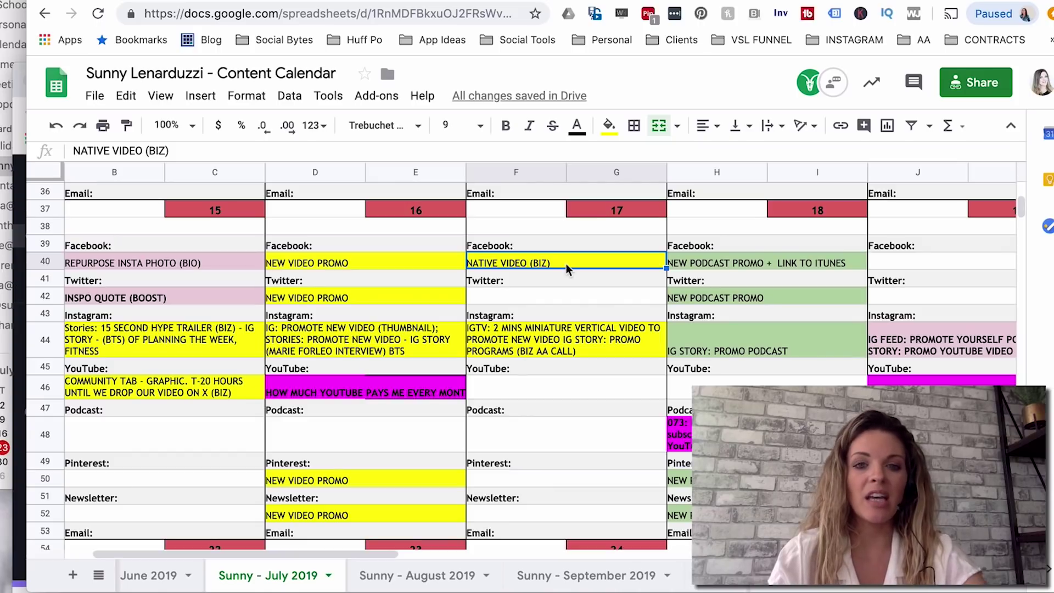
- Trace the July 17 Facebook native video entry back to the previous week's YouTube video about the therapist reaching 100,000 subscribers
scroll(566, 263, "up", 2)
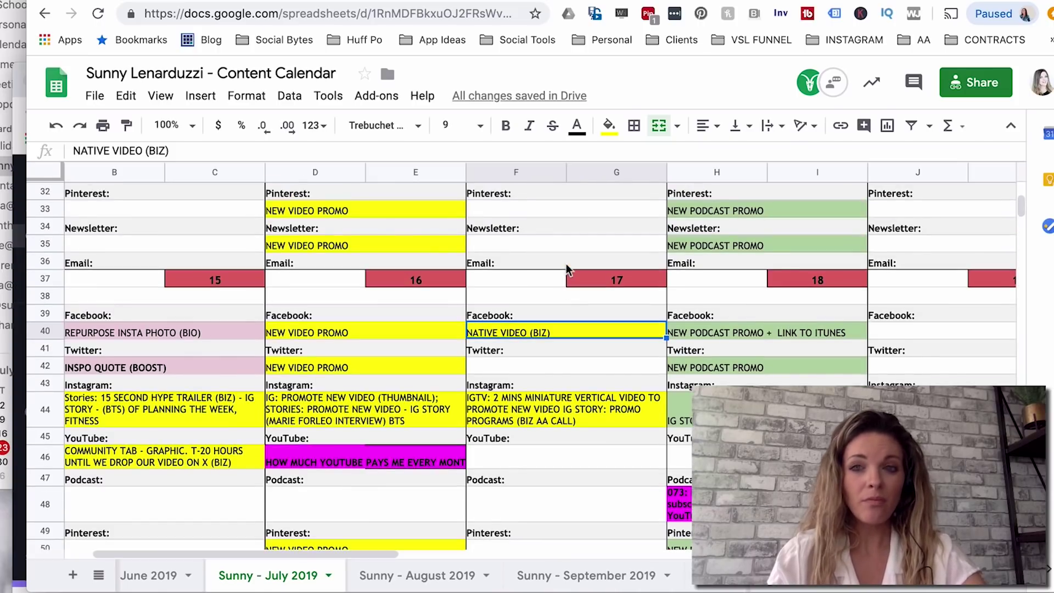
scroll(566, 263, "up", 3)
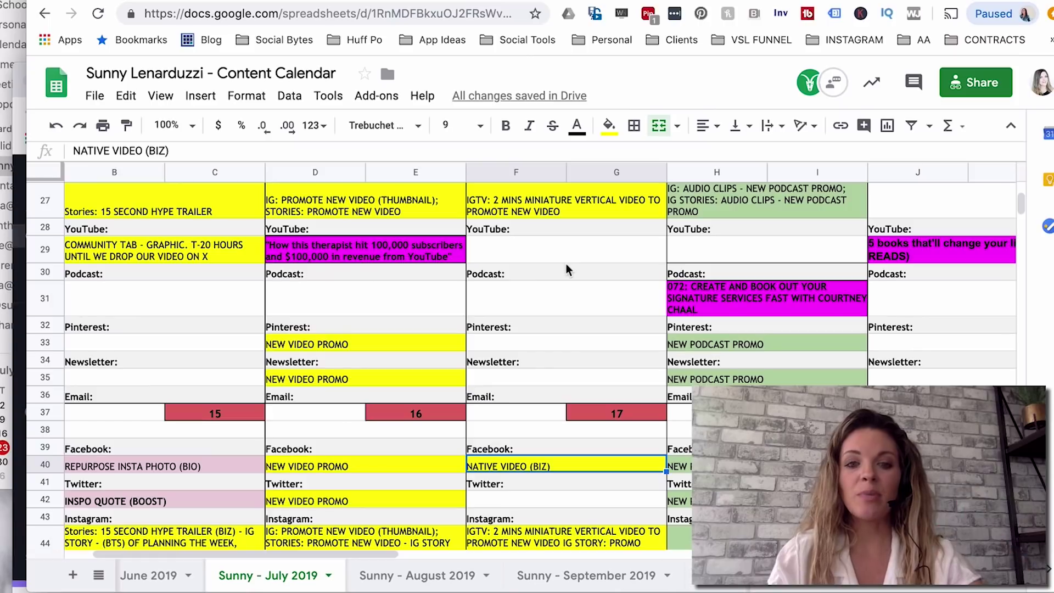
left_click(407, 248)
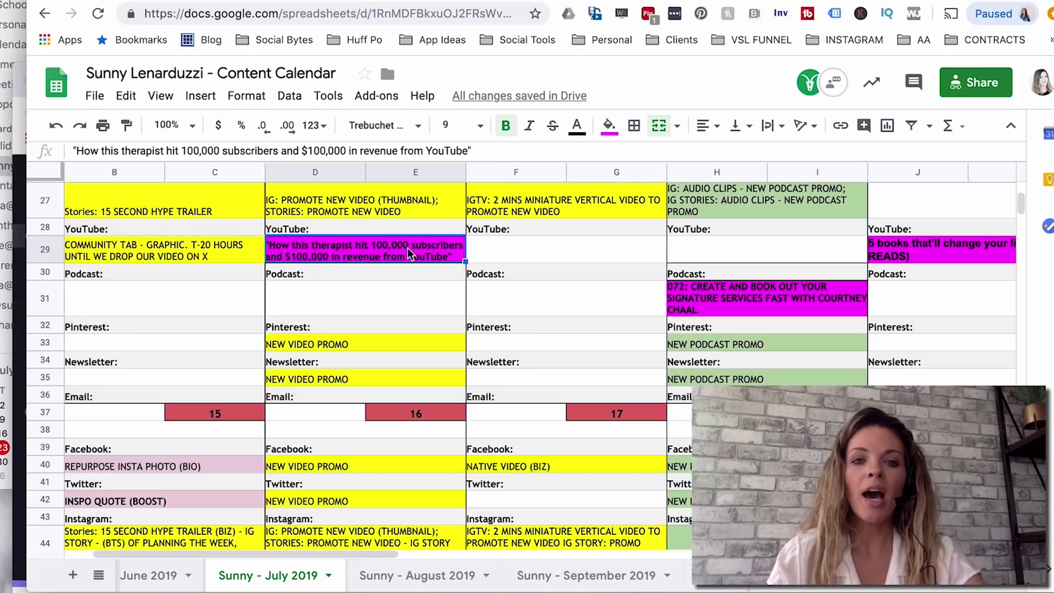
scroll(407, 249, "down", 1)
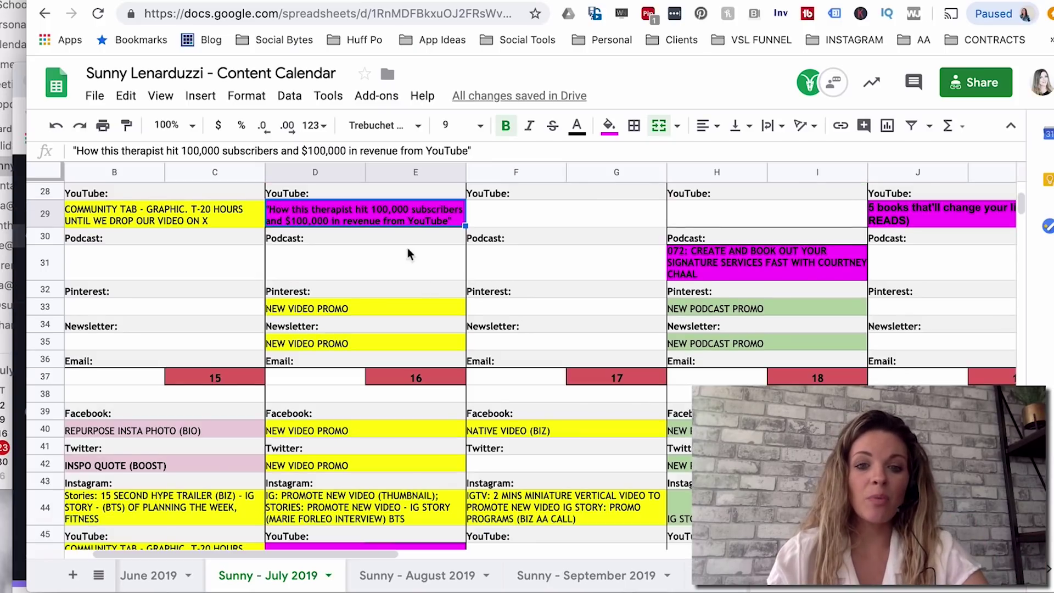
left_click(509, 429)
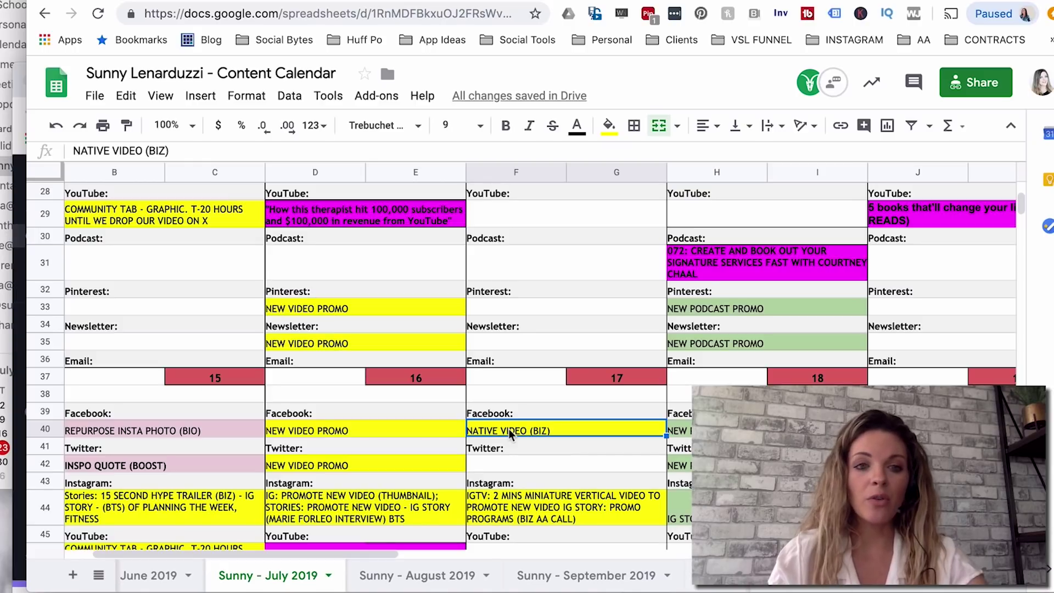
- Return to the July 15 column and check its Facebook entry for the repurposed Insta photo
scroll(510, 430, "down", 3)
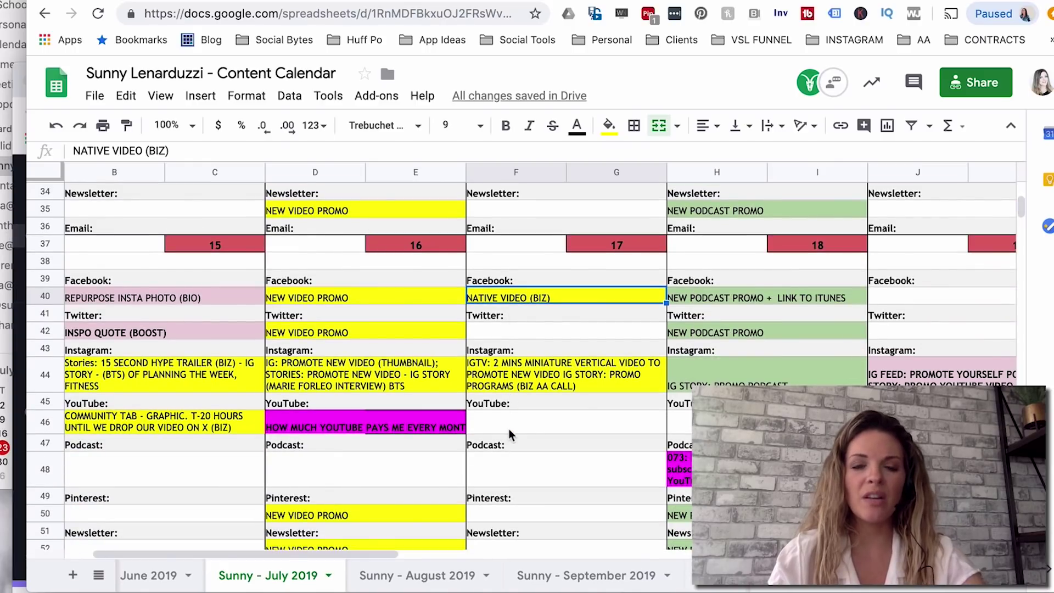
left_click(190, 296)
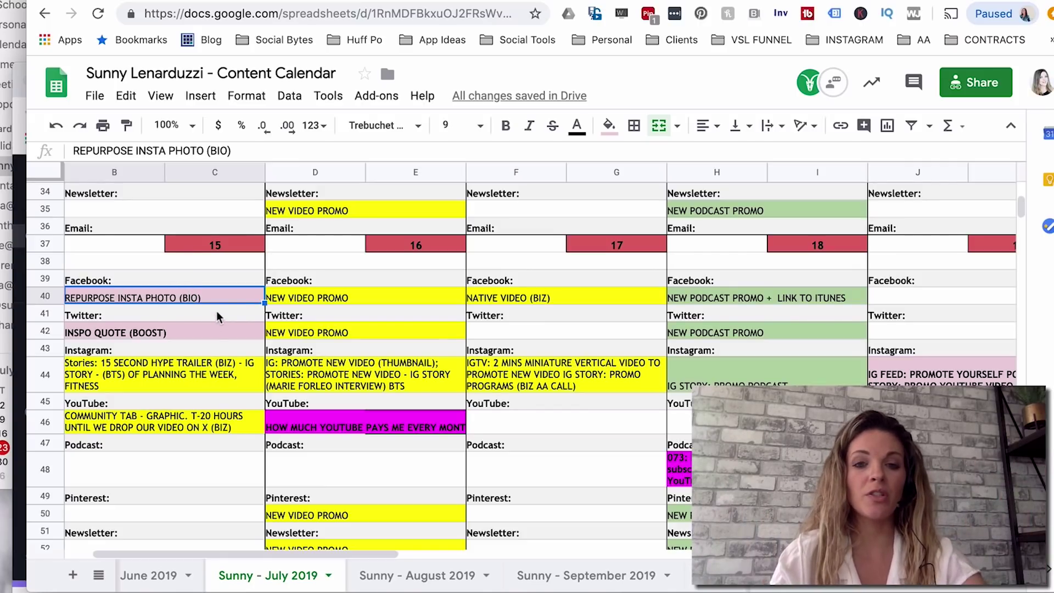
scroll(219, 317, "up", 1)
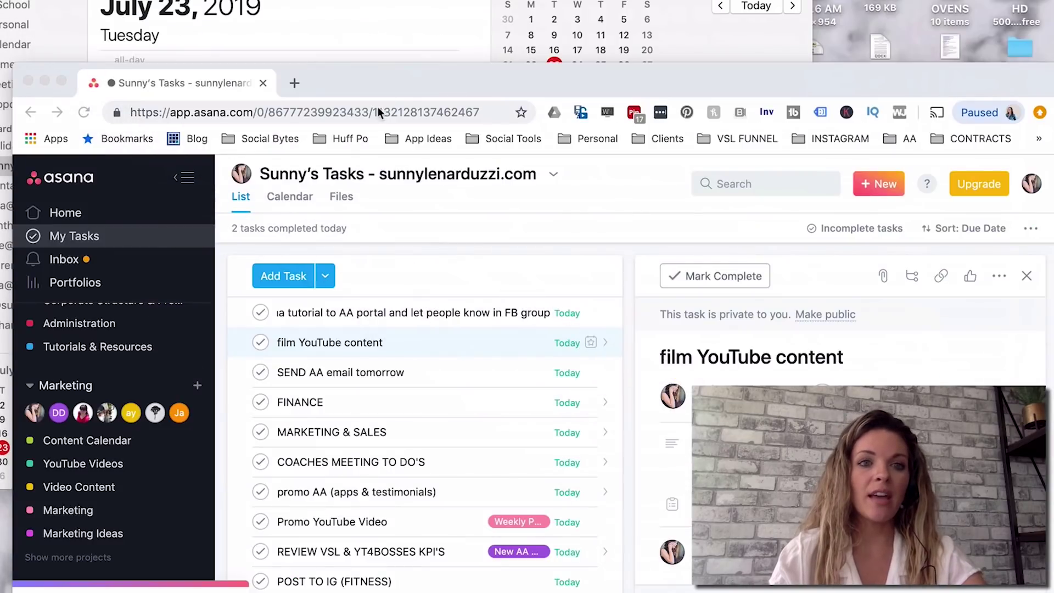
- Compare Asana's "film YouTube content", "Promo YouTube Video" and "POST TO IG (FITNESS)" tasks with Calendar's July 23 "promo youtube video on stories" event
left_click(364, 353)
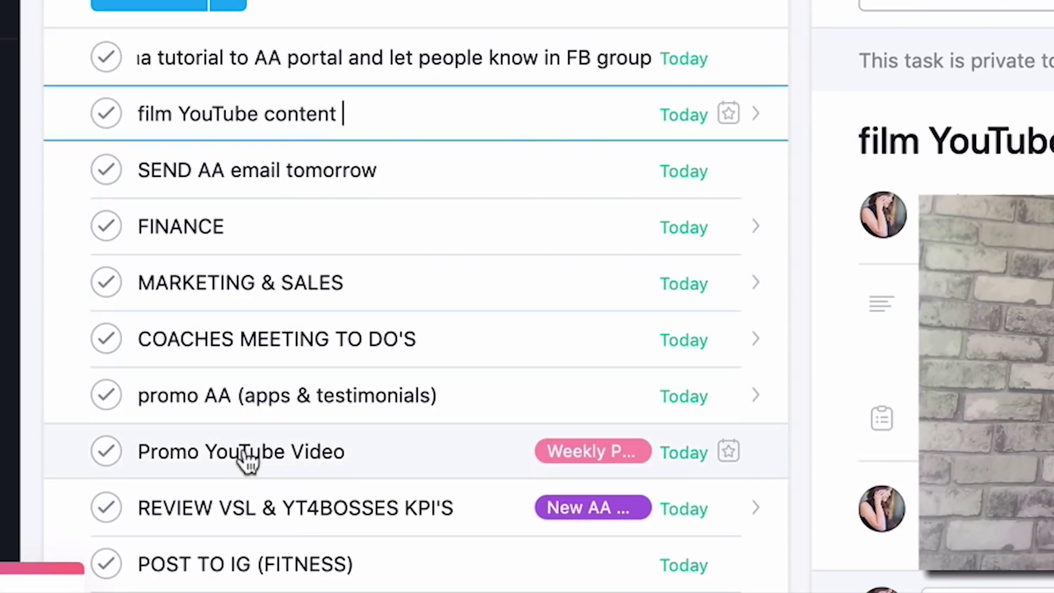
left_click(241, 451)
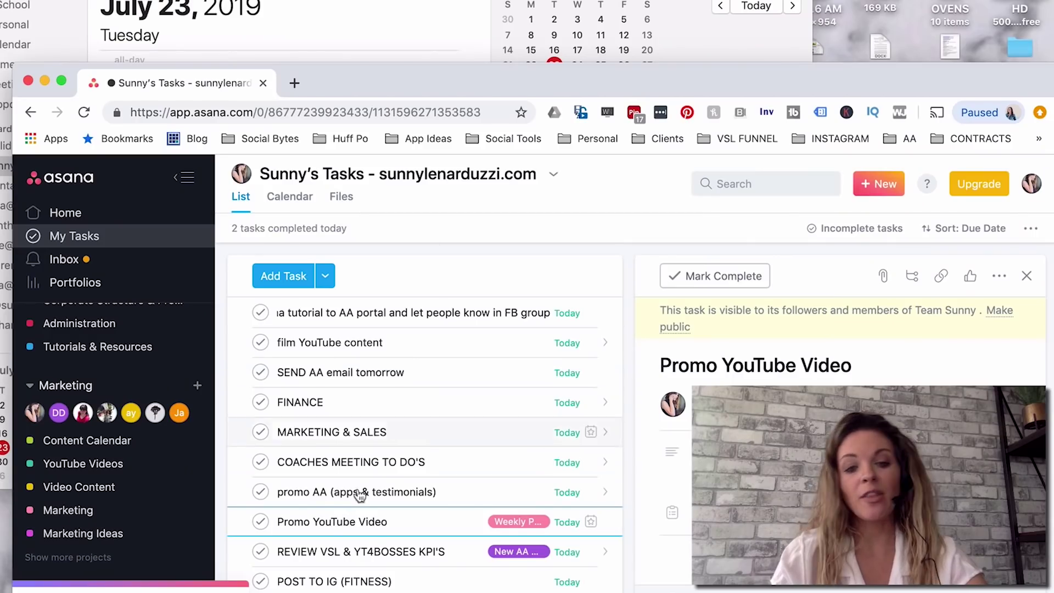
left_click(381, 579)
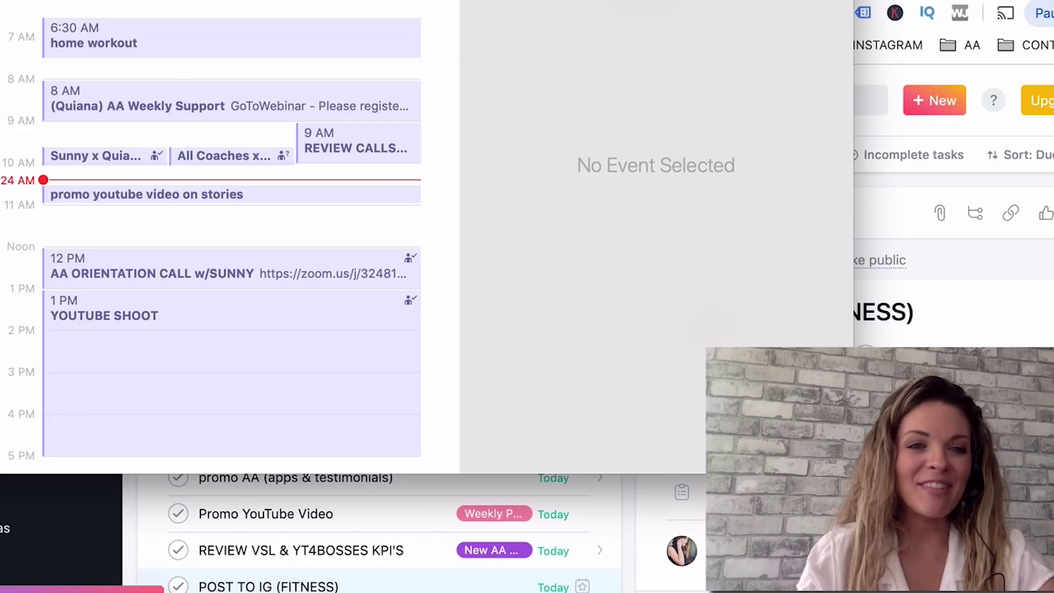
left_click(269, 190)
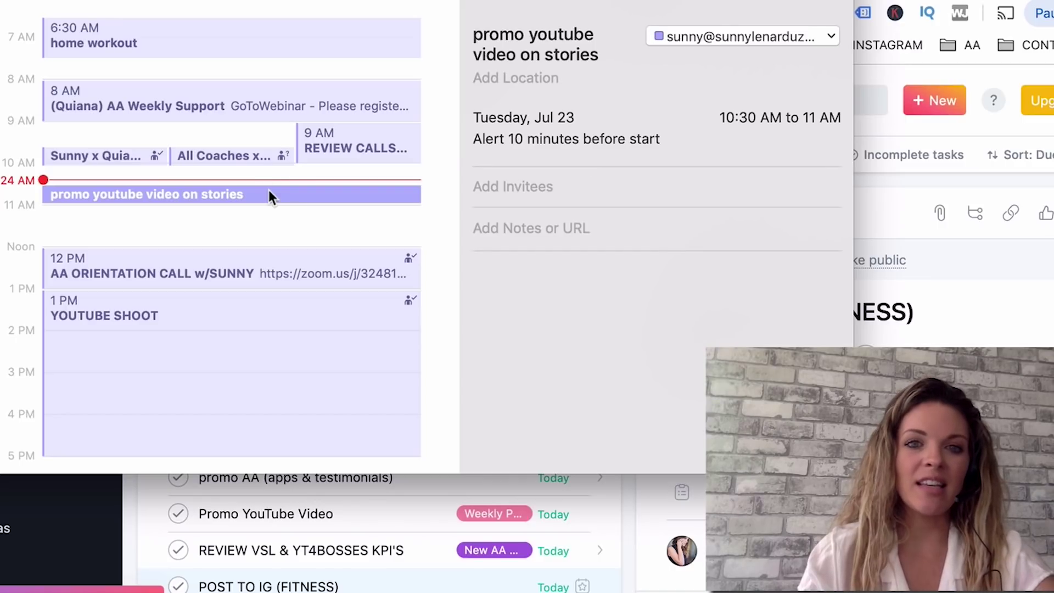